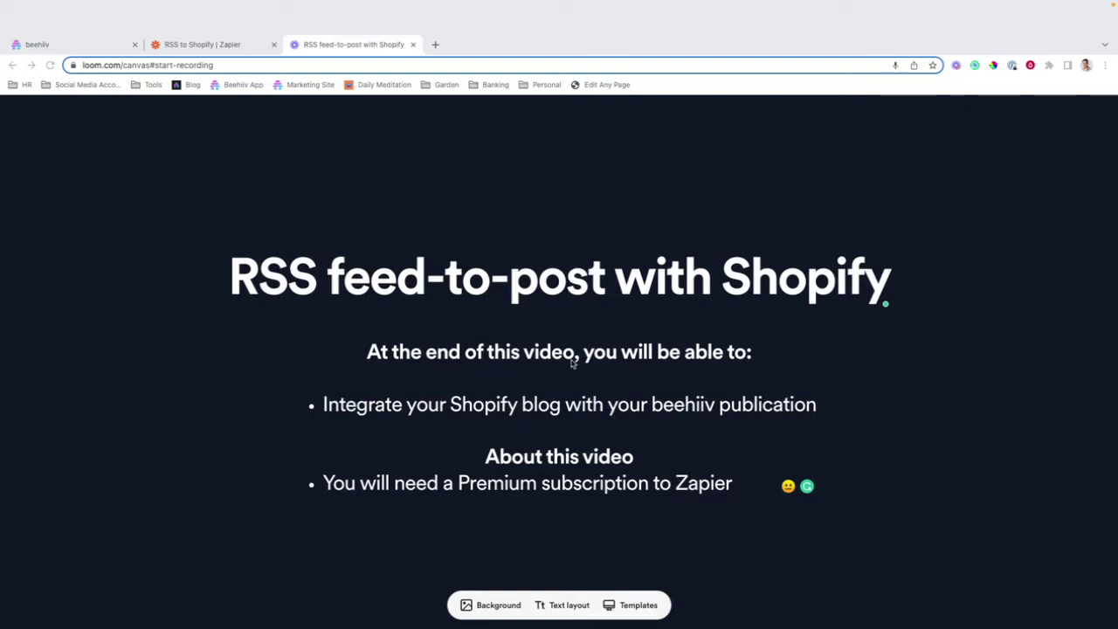
Step: Copy the beehiiv publication's RSS feed URL from Settings > RSS
{"action": "left_click", "coordinate": [68, 46]}
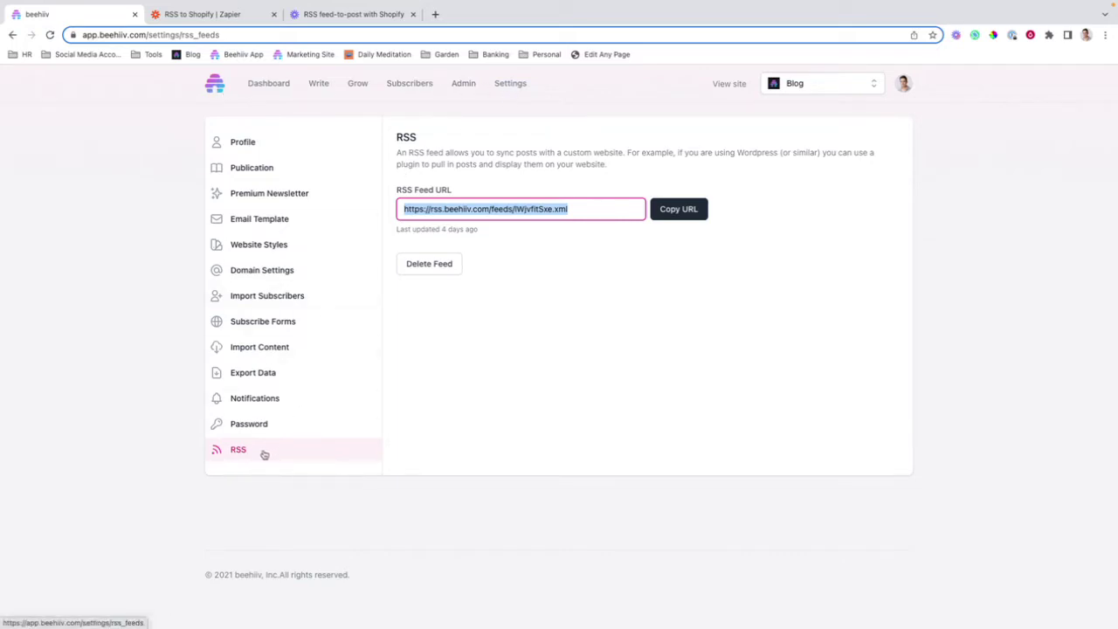
{"action": "left_click", "coordinate": [699, 208]}
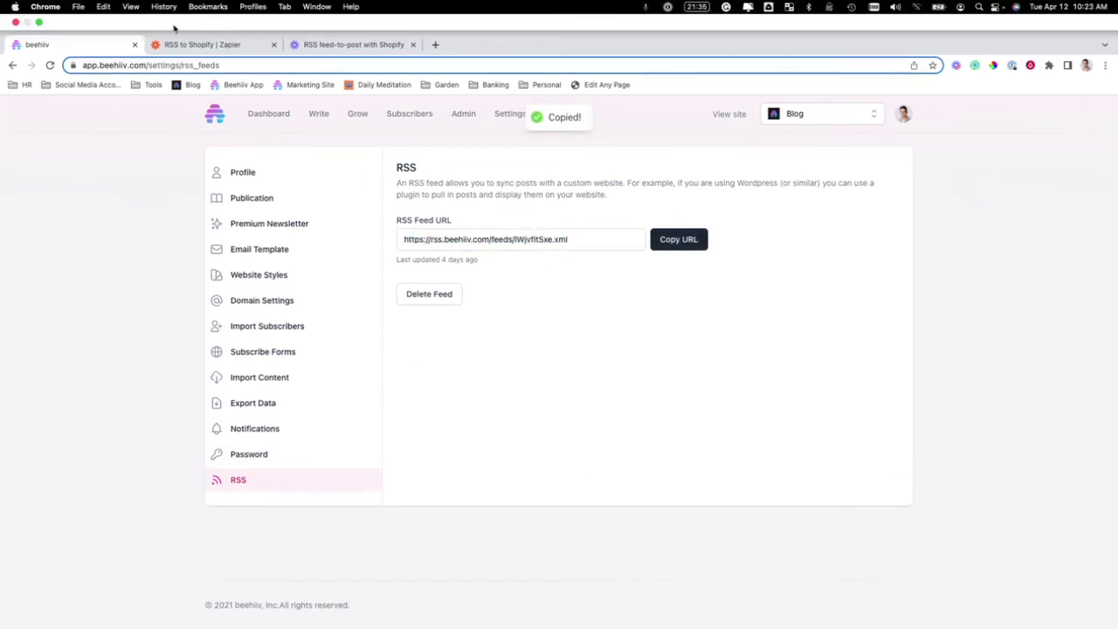
{"action": "left_click", "coordinate": [172, 45]}
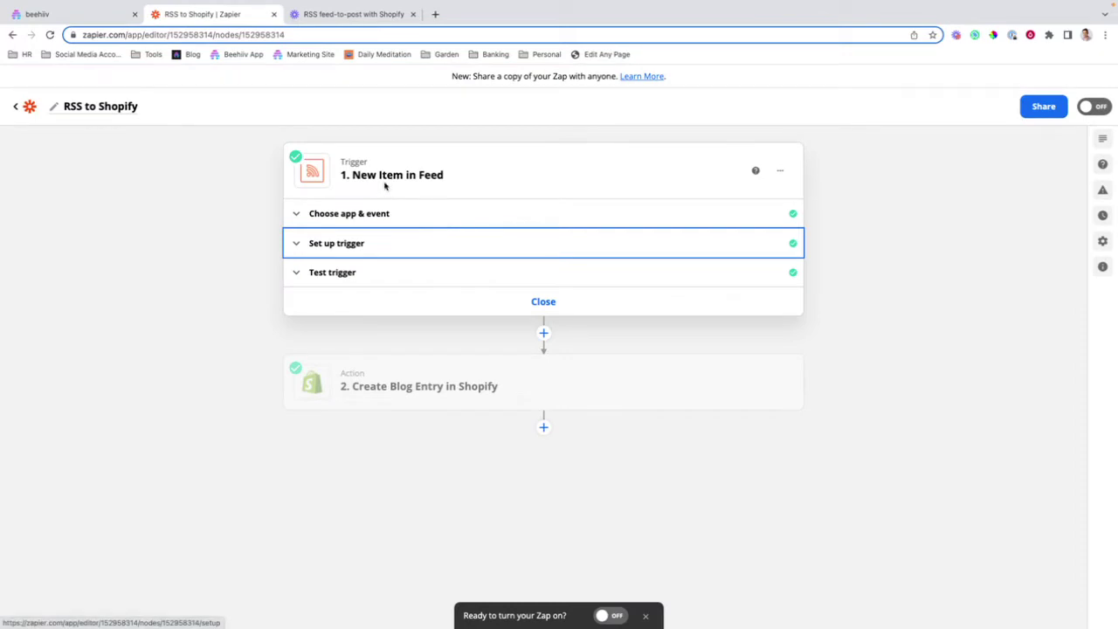
Step: Replace the New Item in Feed trigger's Feed URL with the copied beehiiv feed URL
{"action": "left_click", "coordinate": [393, 210]}
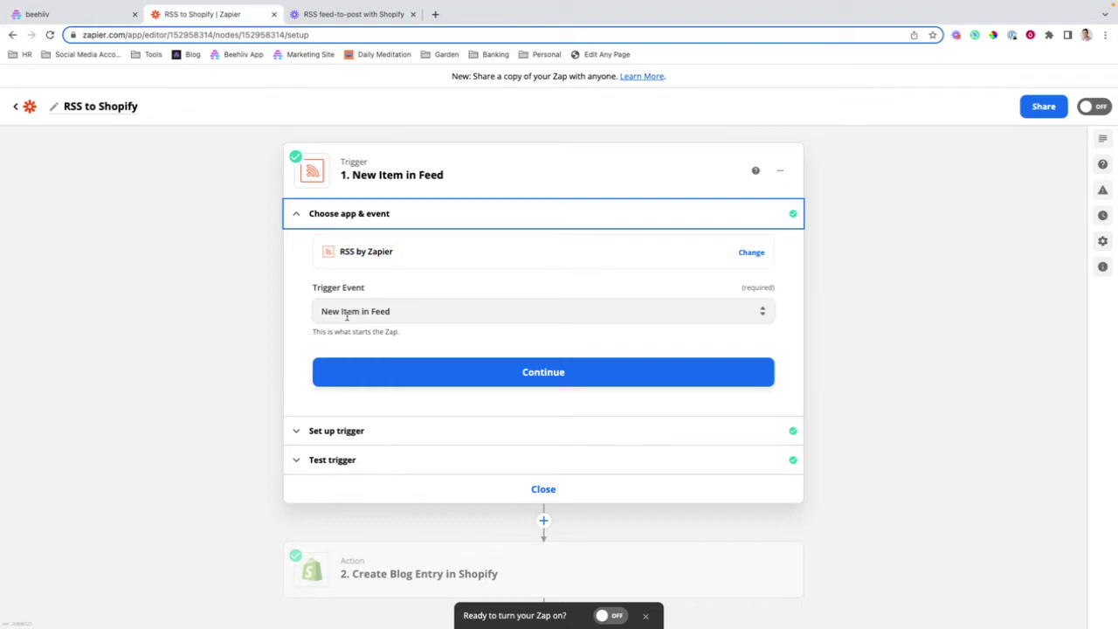
{"action": "left_click", "coordinate": [414, 377]}
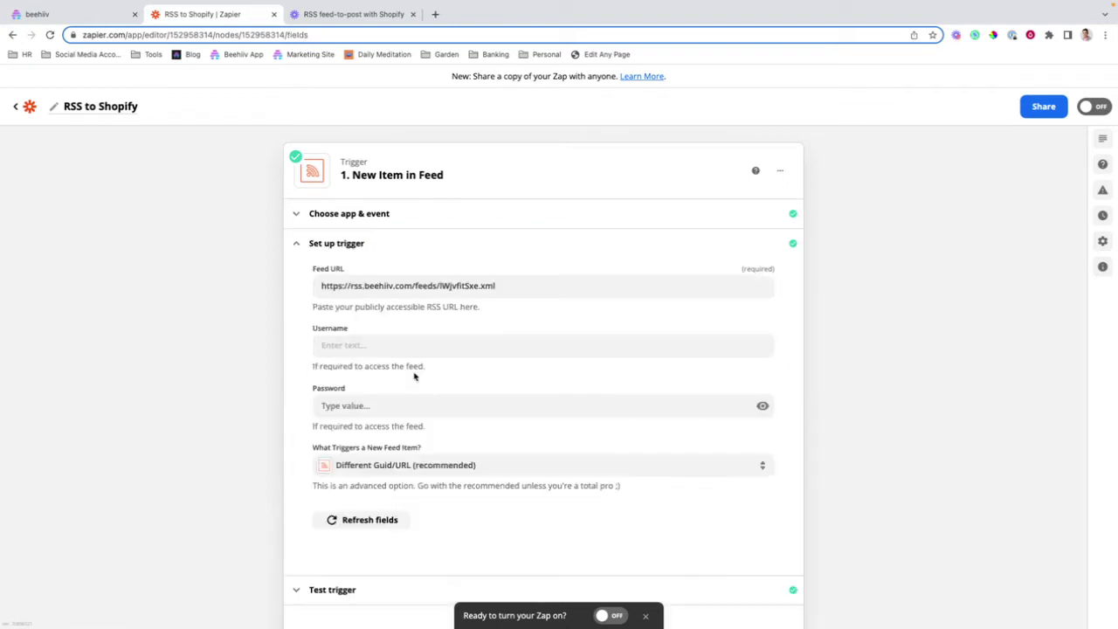
{"action": "triple_click", "coordinate": [390, 286]}
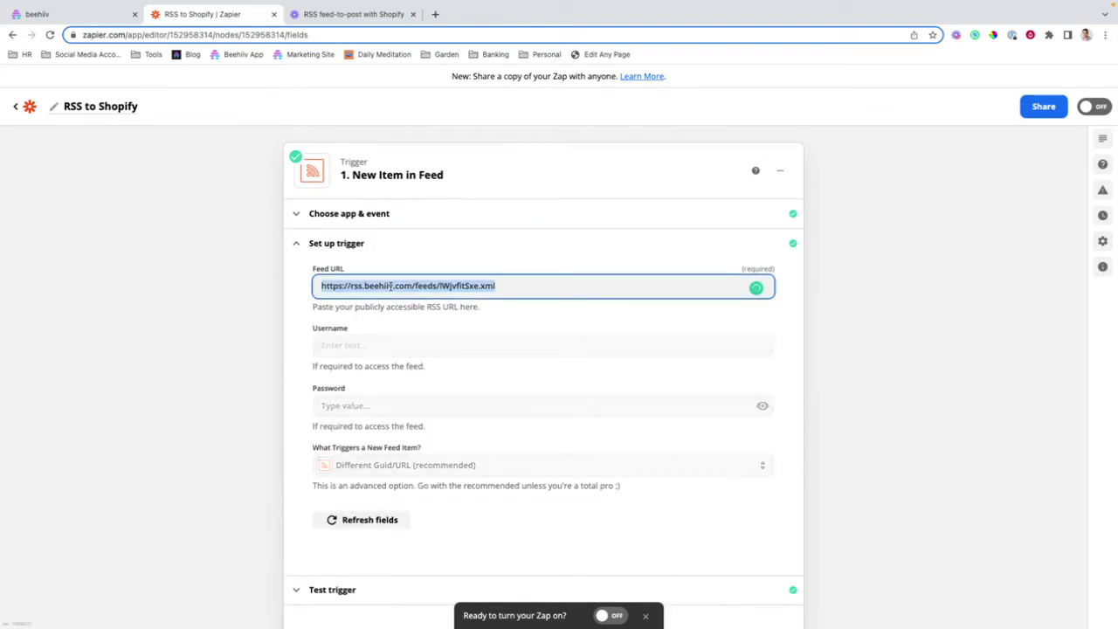
{"action": "key", "text": "ctrl+v"}
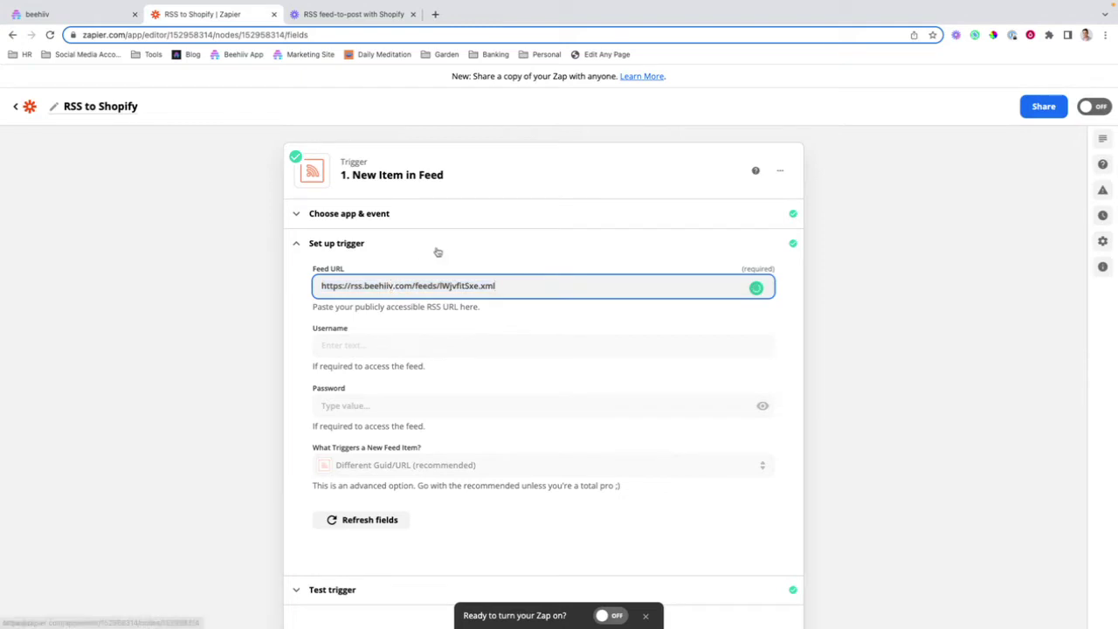
{"action": "left_click", "coordinate": [289, 318]}
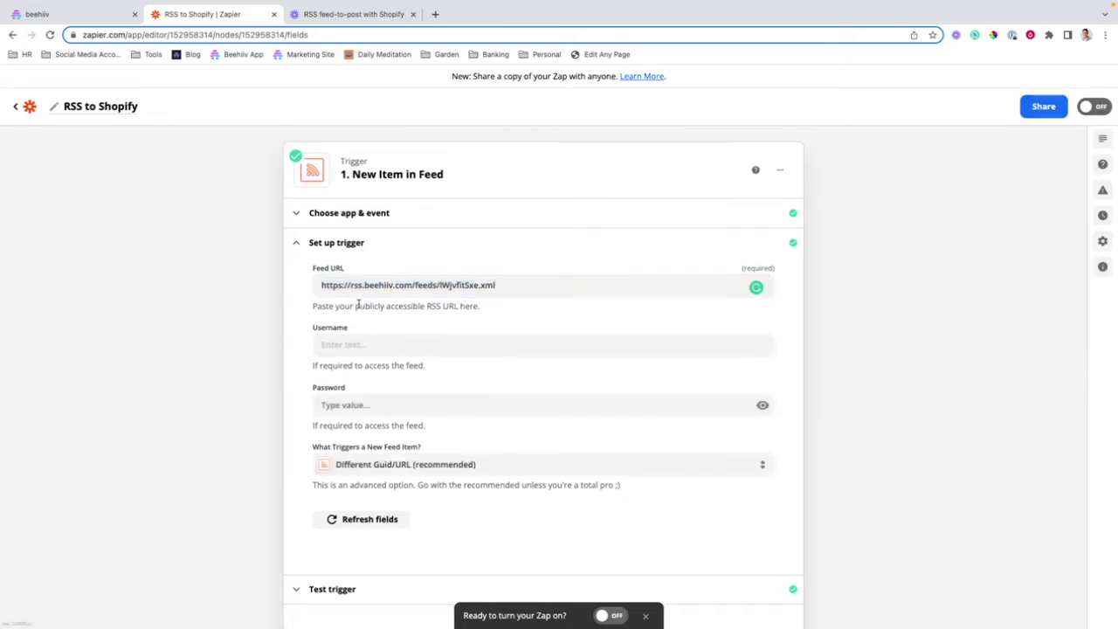
Step: Test the RSS trigger to pull a sample post and confirm it
{"action": "scroll", "coordinate": [393, 367], "scroll_direction": "down", "scroll_amount": 3}
{"action": "left_click", "coordinate": [452, 472]}
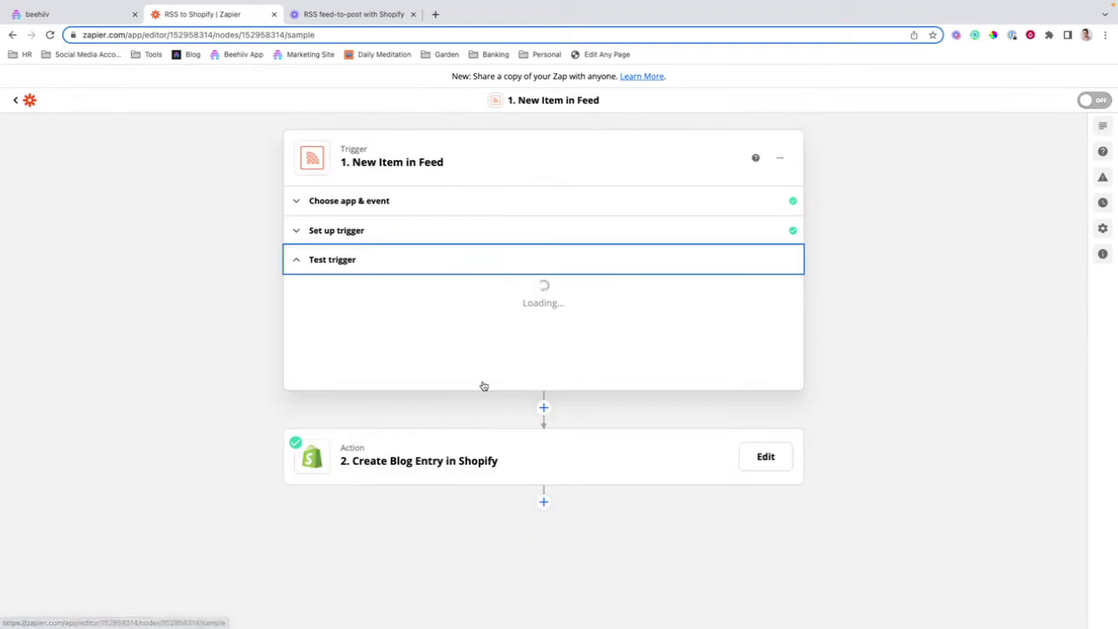
{"action": "scroll", "coordinate": [472, 325], "scroll_direction": "down", "scroll_amount": 3}
{"action": "left_click", "coordinate": [509, 464]}
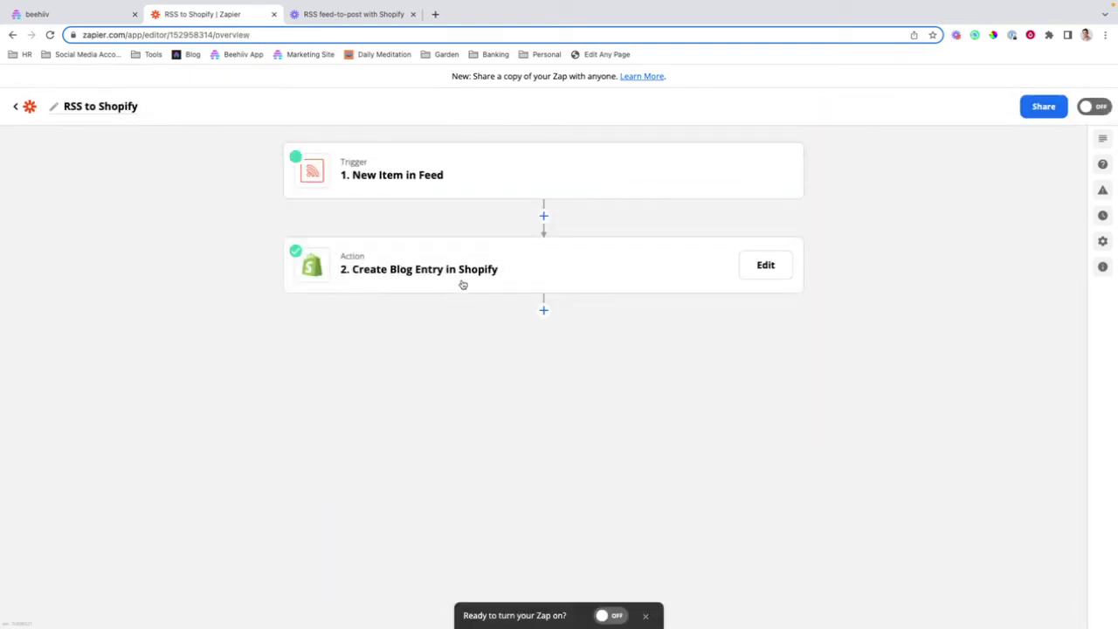
Step: Keep Shopify with the Create Blog Entry event and the connected Shopify account
{"action": "left_click", "coordinate": [464, 283]}
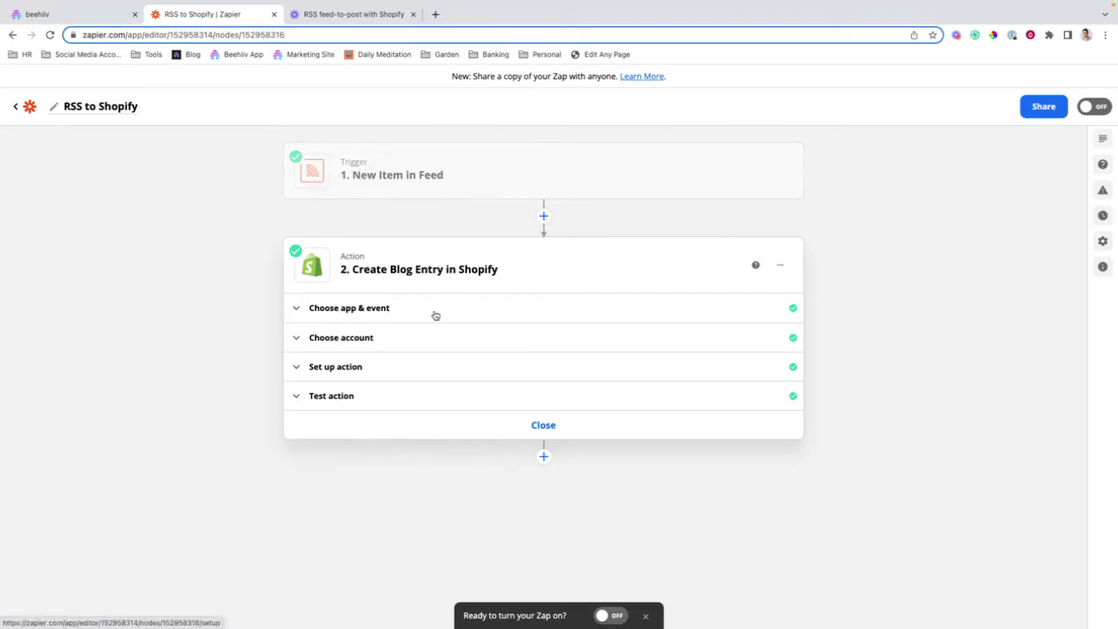
{"action": "left_click", "coordinate": [435, 315]}
{"action": "left_click", "coordinate": [459, 350]}
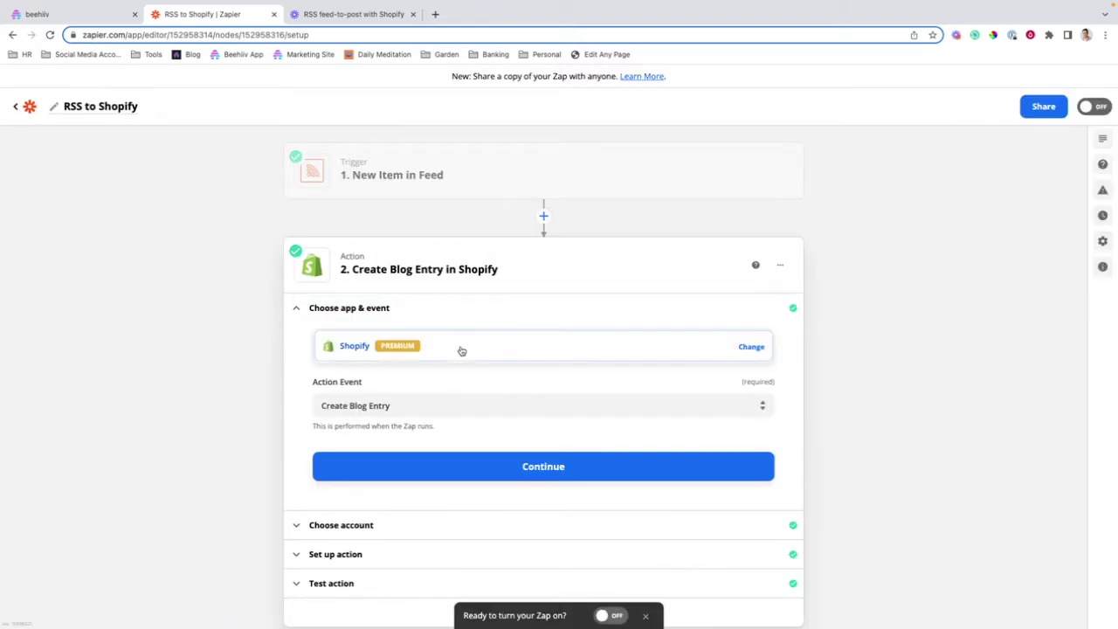
{"action": "left_click", "coordinate": [824, 184]}
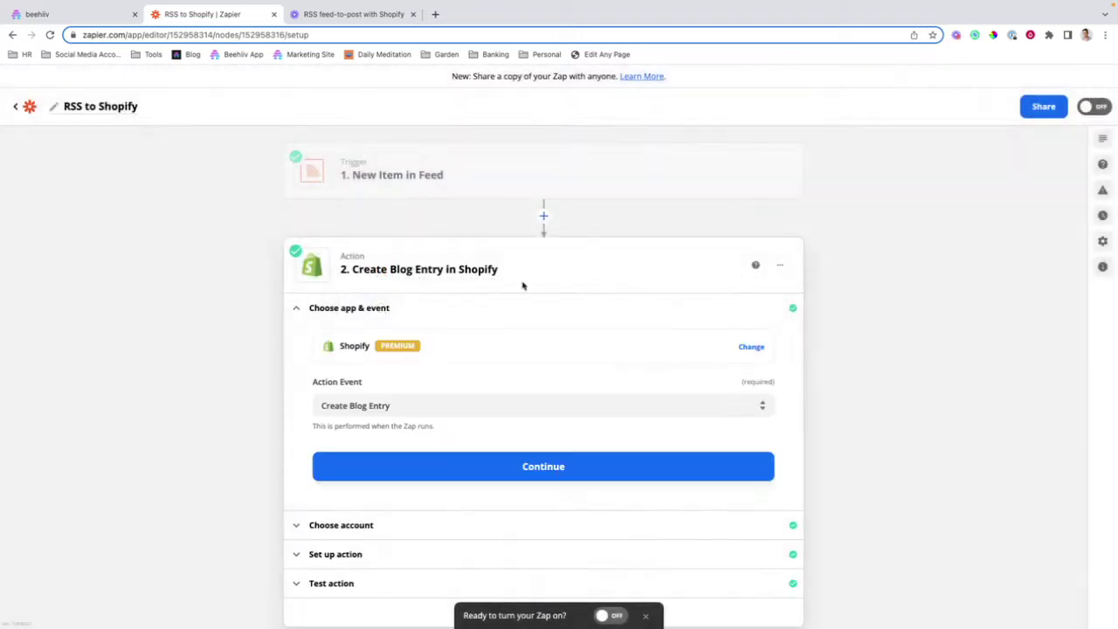
{"action": "double_click", "coordinate": [390, 405]}
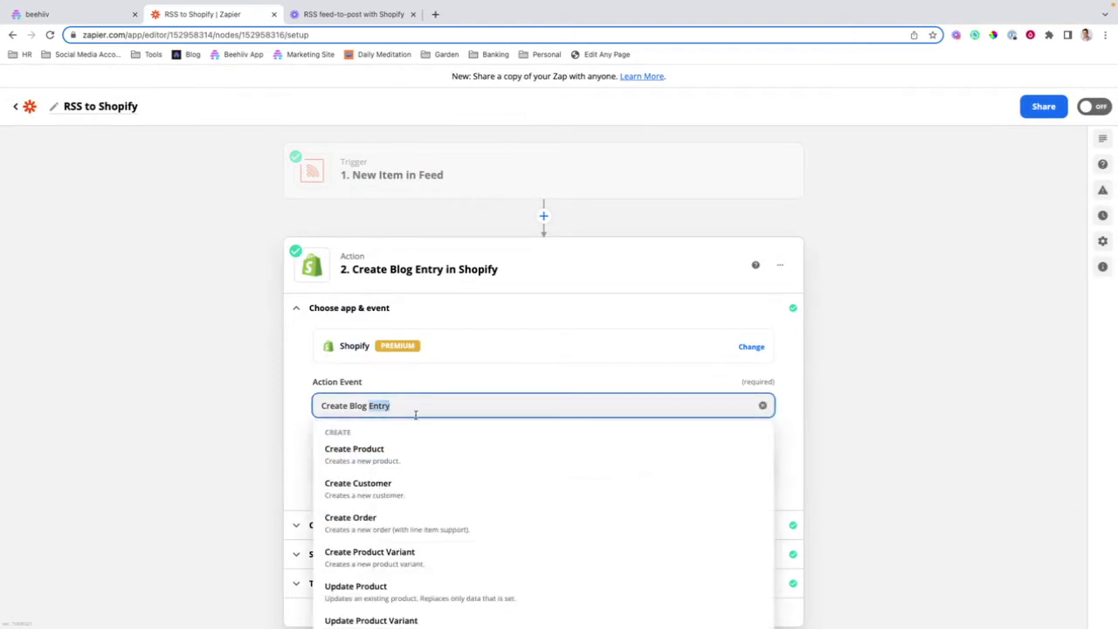
{"action": "left_click", "coordinate": [440, 387]}
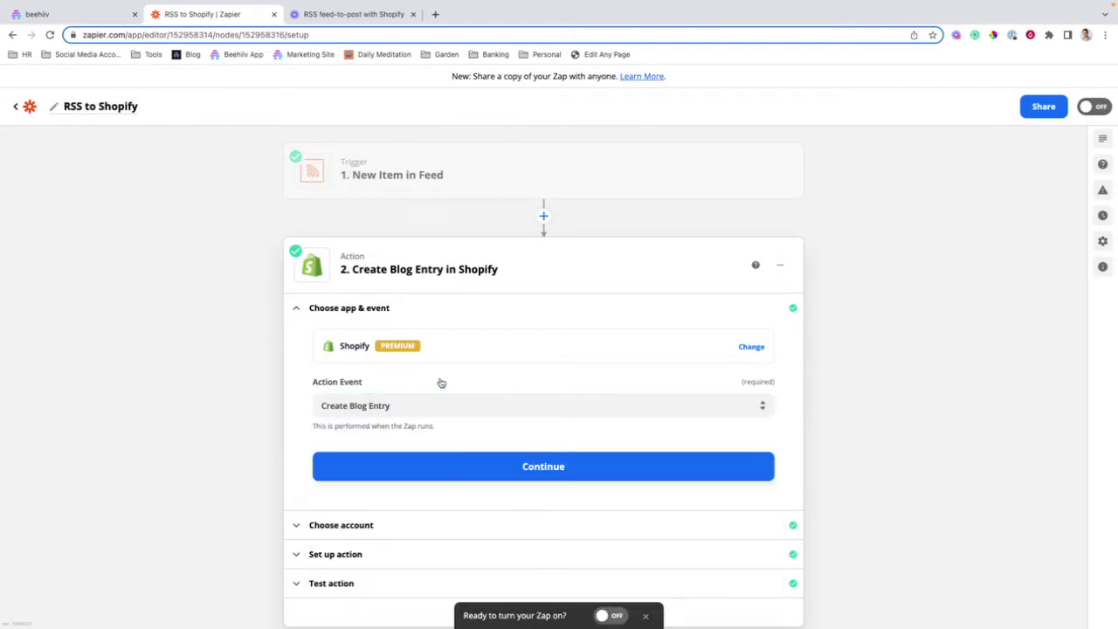
{"action": "left_click", "coordinate": [437, 469]}
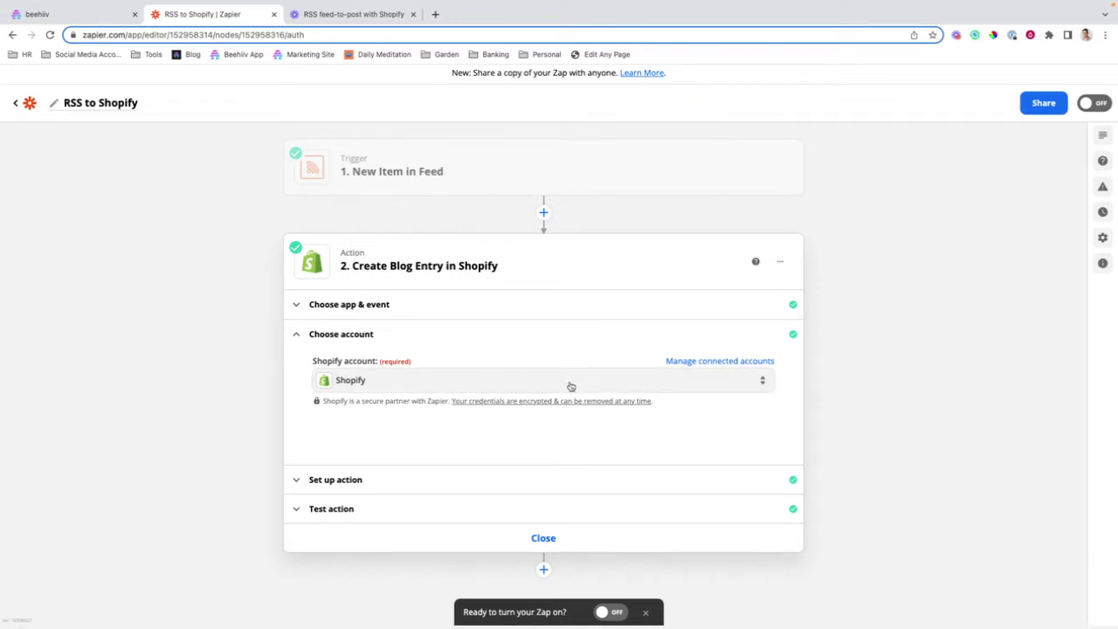
{"action": "left_click", "coordinate": [446, 486]}
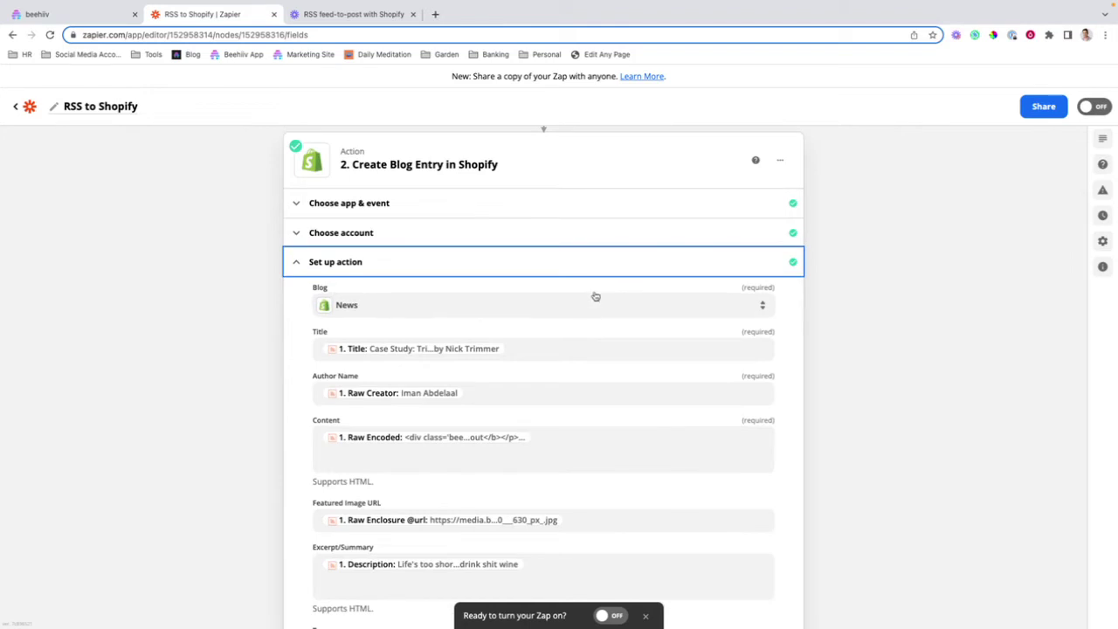
Step: Confirm entries go to the News blog and review the Title feed mapping
{"action": "left_click", "coordinate": [504, 306]}
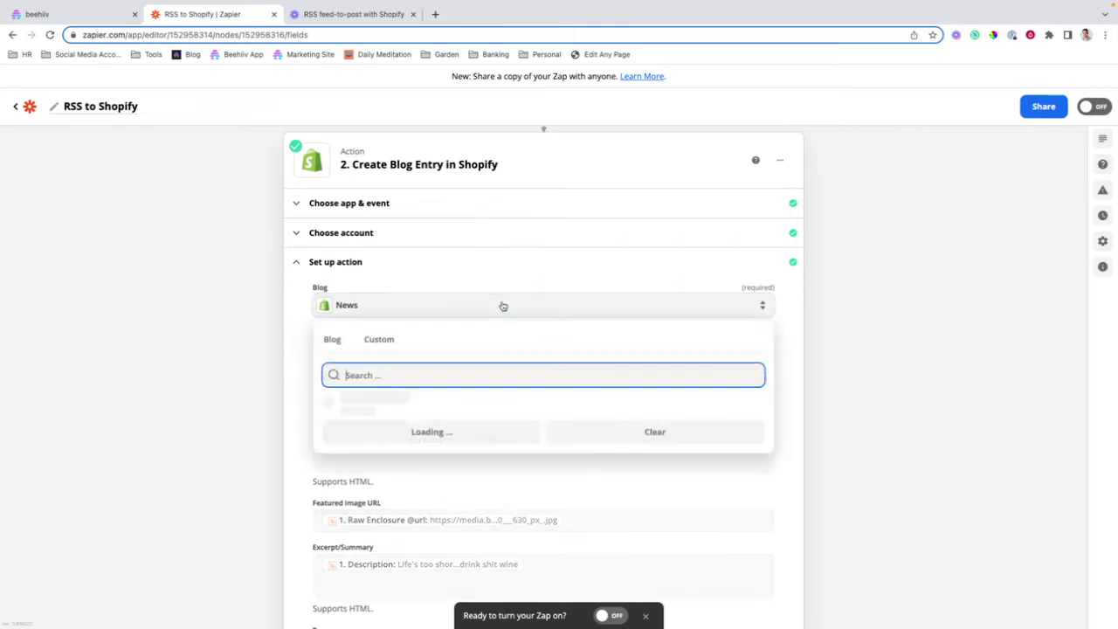
{"action": "left_click", "coordinate": [288, 387]}
{"action": "left_click", "coordinate": [386, 305]}
{"action": "left_click", "coordinate": [350, 305]}
{"action": "left_click", "coordinate": [530, 344]}
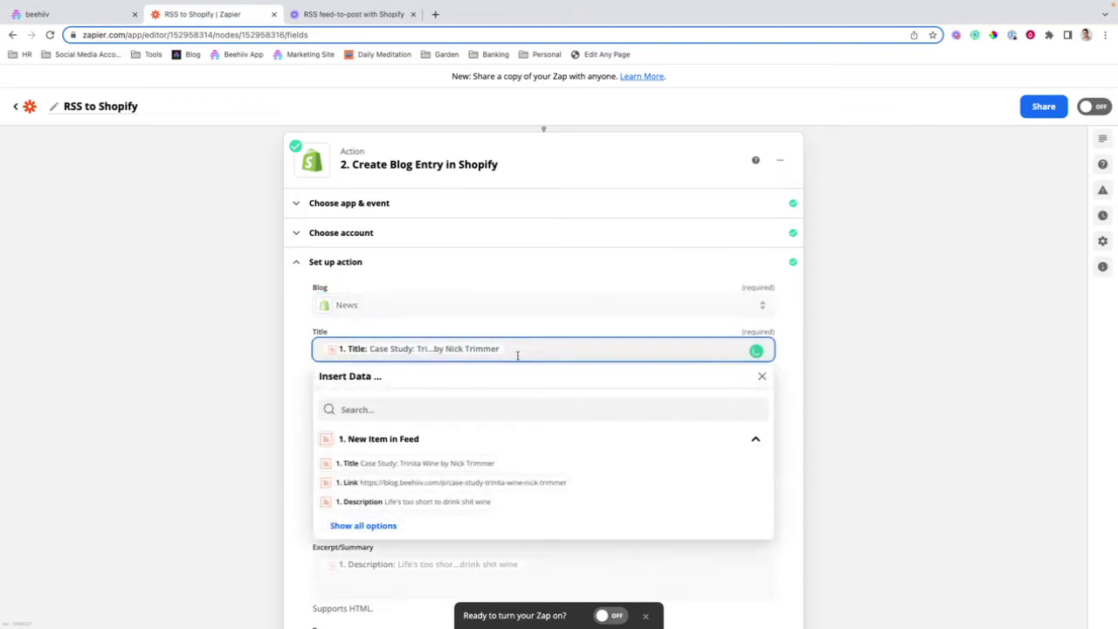
{"action": "scroll", "coordinate": [433, 401], "scroll_direction": "down", "scroll_amount": 3}
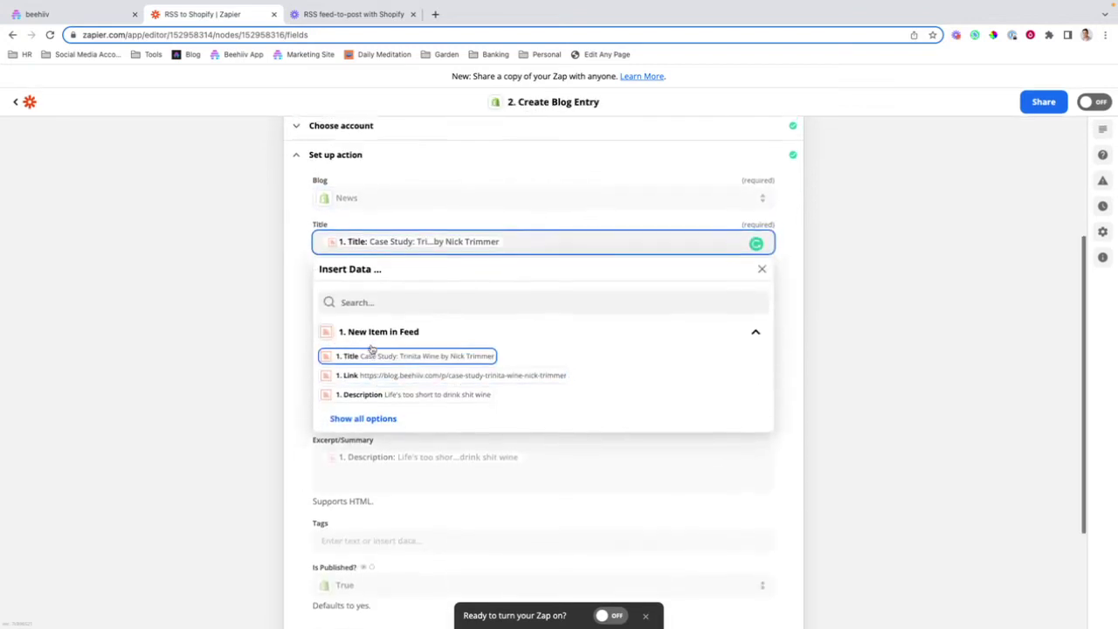
{"action": "scroll", "coordinate": [385, 376], "scroll_direction": "up", "scroll_amount": 2}
{"action": "left_click", "coordinate": [264, 362]}
Step: Review the feed fields available for the Author Name mapping
{"action": "left_click", "coordinate": [454, 326]}
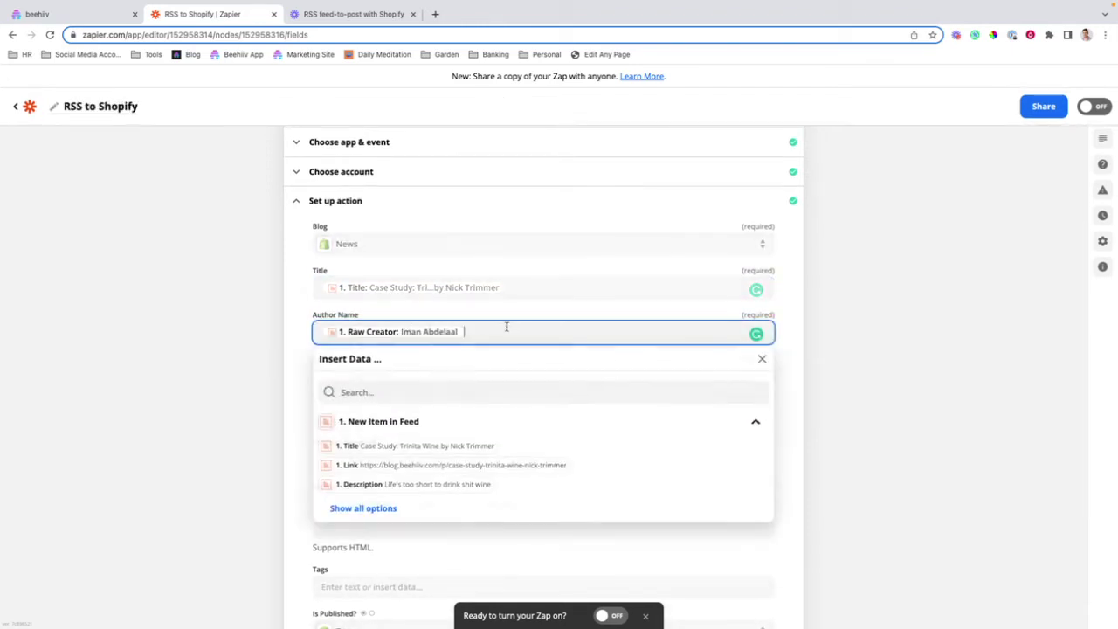
{"action": "scroll", "coordinate": [411, 448], "scroll_direction": "down", "scroll_amount": 1}
{"action": "left_click", "coordinate": [392, 457]}
{"action": "scroll", "coordinate": [397, 456], "scroll_direction": "down", "scroll_amount": 4}
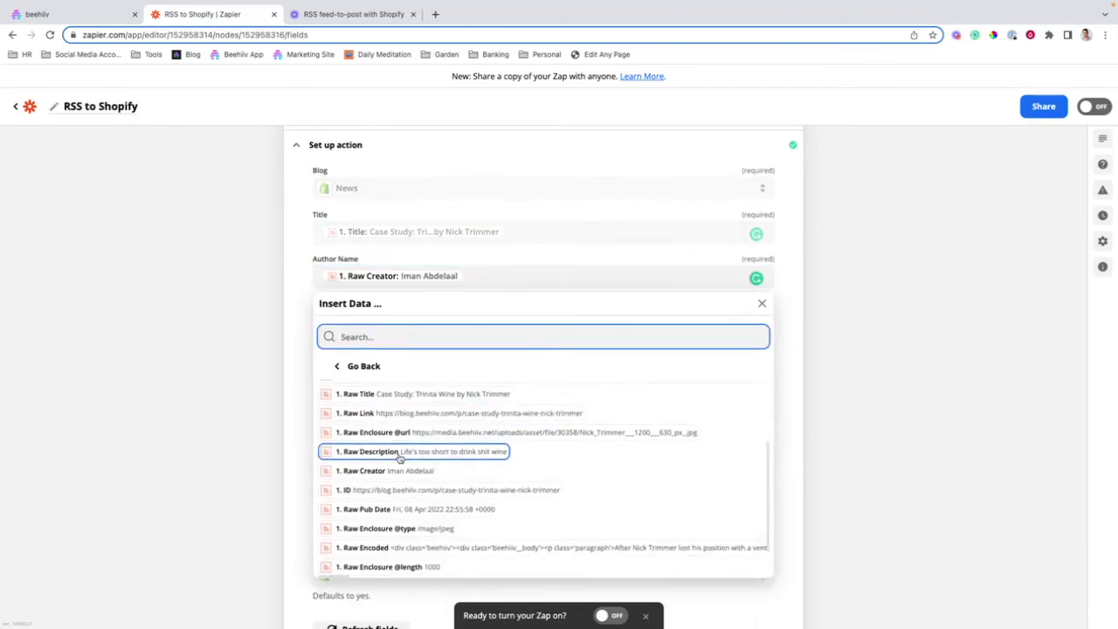
{"action": "left_click", "coordinate": [305, 381]}
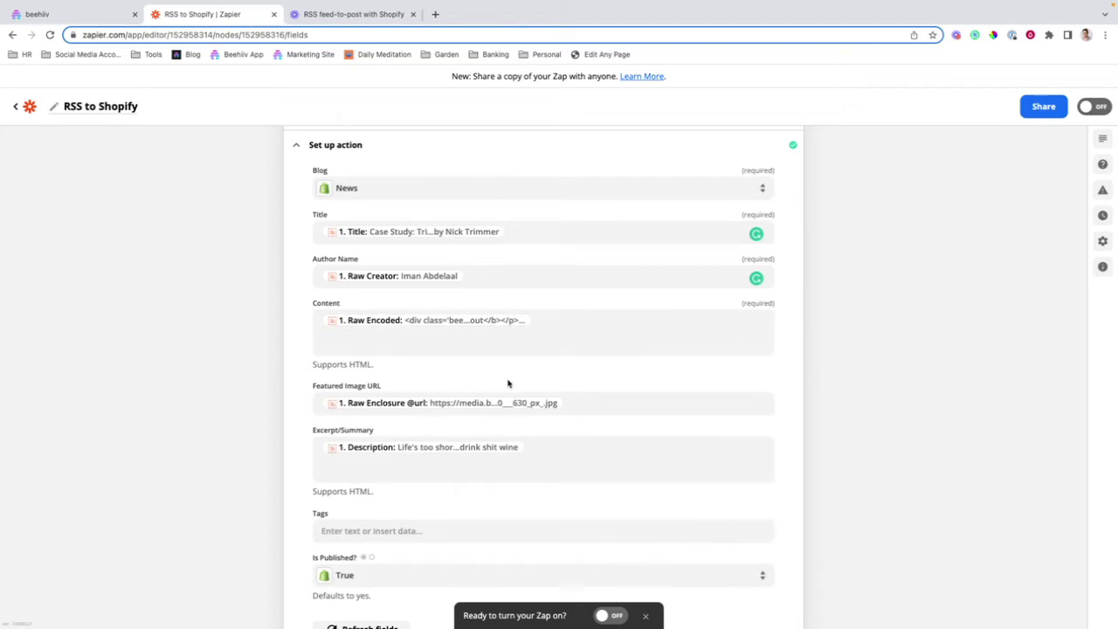
{"action": "scroll", "coordinate": [509, 385], "scroll_direction": "down", "scroll_amount": 1}
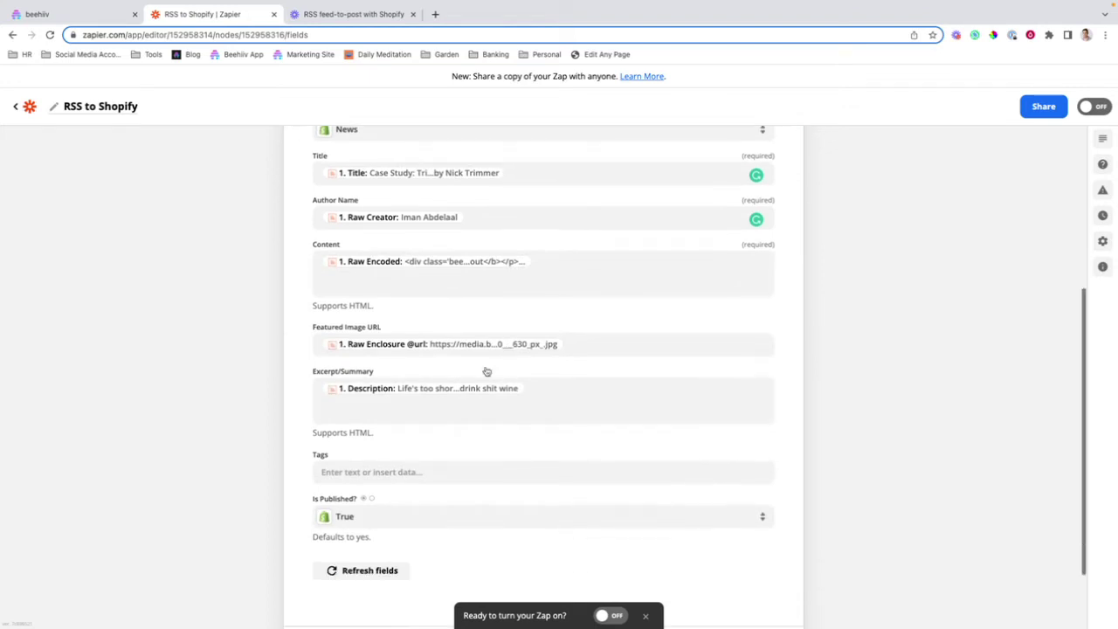
Step: Review the feed fields available for the Content mapping
{"action": "left_click", "coordinate": [389, 278]}
{"action": "scroll", "coordinate": [447, 392], "scroll_direction": "down", "scroll_amount": 2}
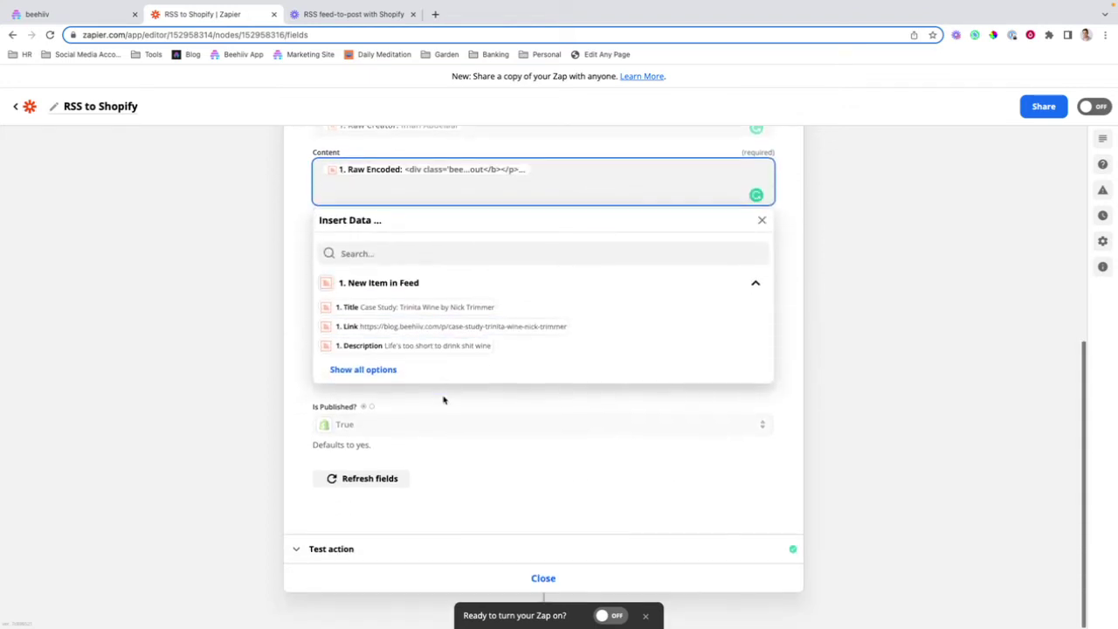
{"action": "left_click", "coordinate": [358, 368]}
{"action": "scroll", "coordinate": [419, 374], "scroll_direction": "down", "scroll_amount": 2}
{"action": "scroll", "coordinate": [434, 378], "scroll_direction": "down", "scroll_amount": 1}
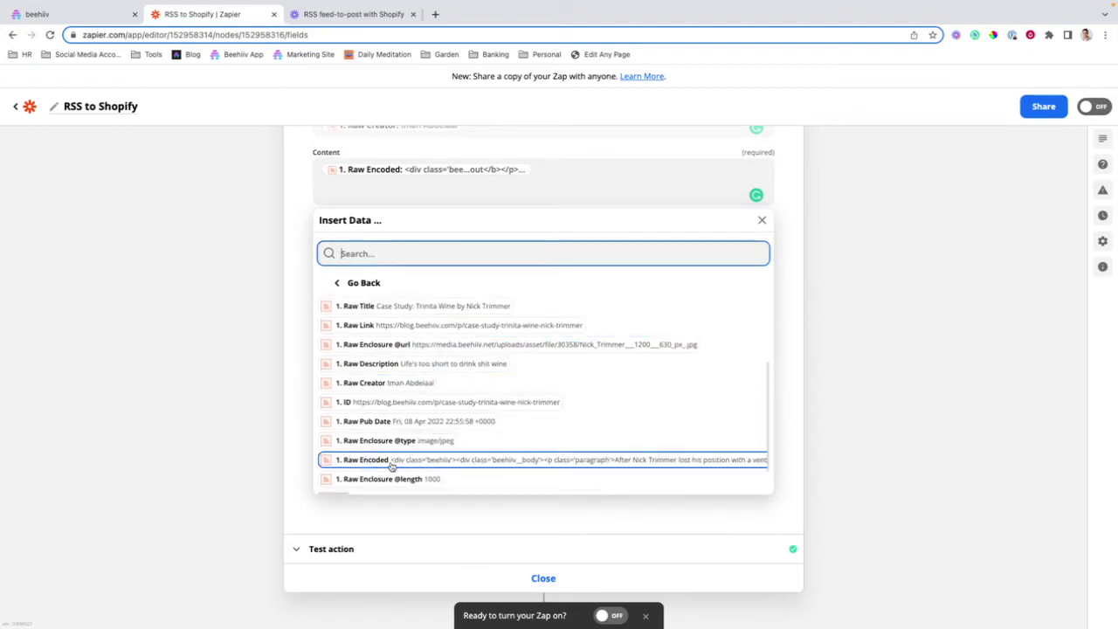
{"action": "scroll", "coordinate": [391, 467], "scroll_direction": "up", "scroll_amount": 3}
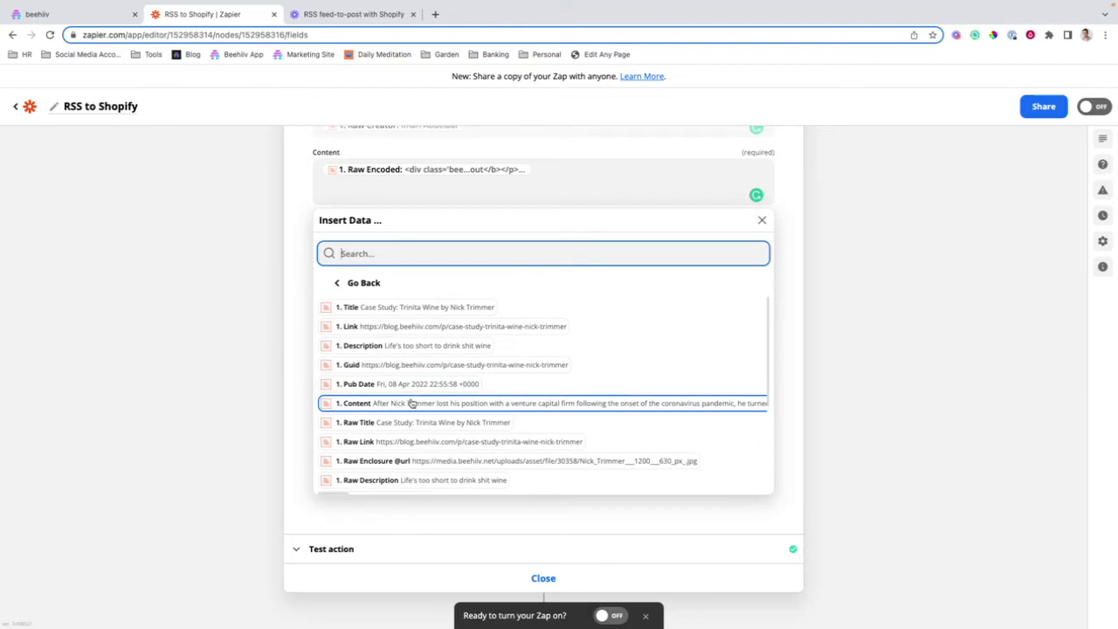
{"action": "scroll", "coordinate": [412, 404], "scroll_direction": "down", "scroll_amount": 4}
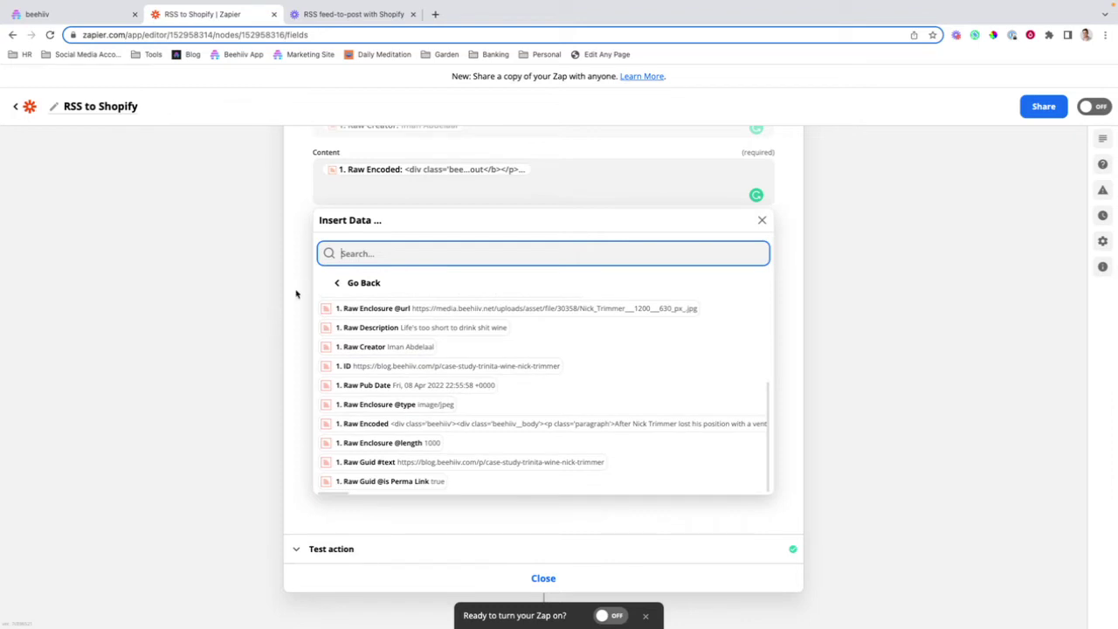
Step: Review the Featured Image URL and Excerpt/Summary feed mappings
{"action": "left_click", "coordinate": [354, 288]}
{"action": "scroll", "coordinate": [384, 326], "scroll_direction": "up", "scroll_amount": 2}
{"action": "left_click", "coordinate": [412, 384]}
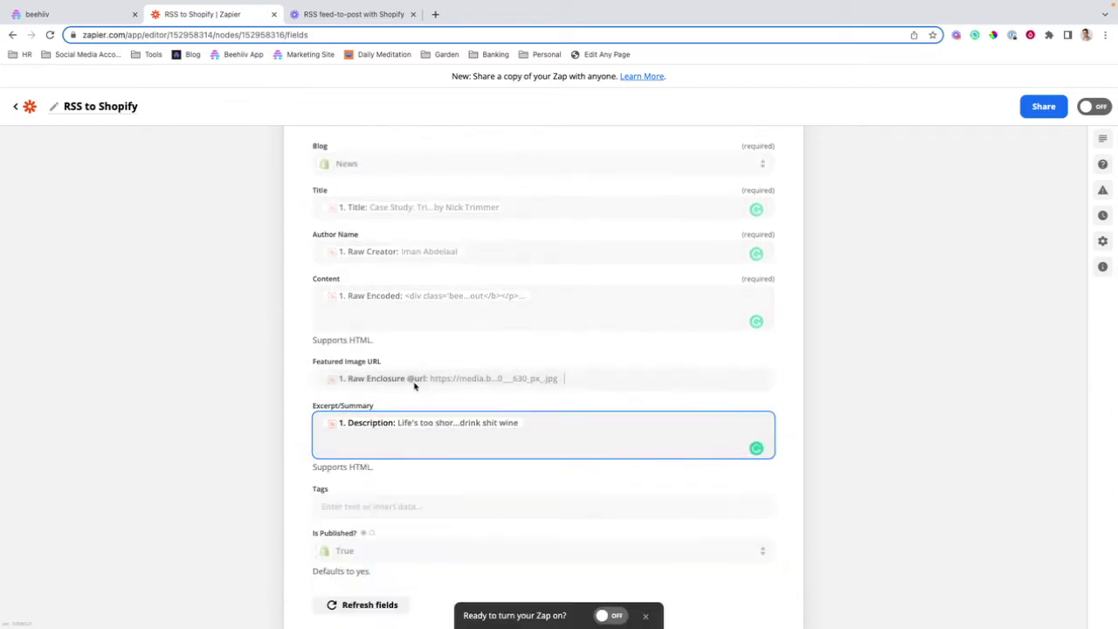
{"action": "scroll", "coordinate": [521, 437], "scroll_direction": "down", "scroll_amount": 2}
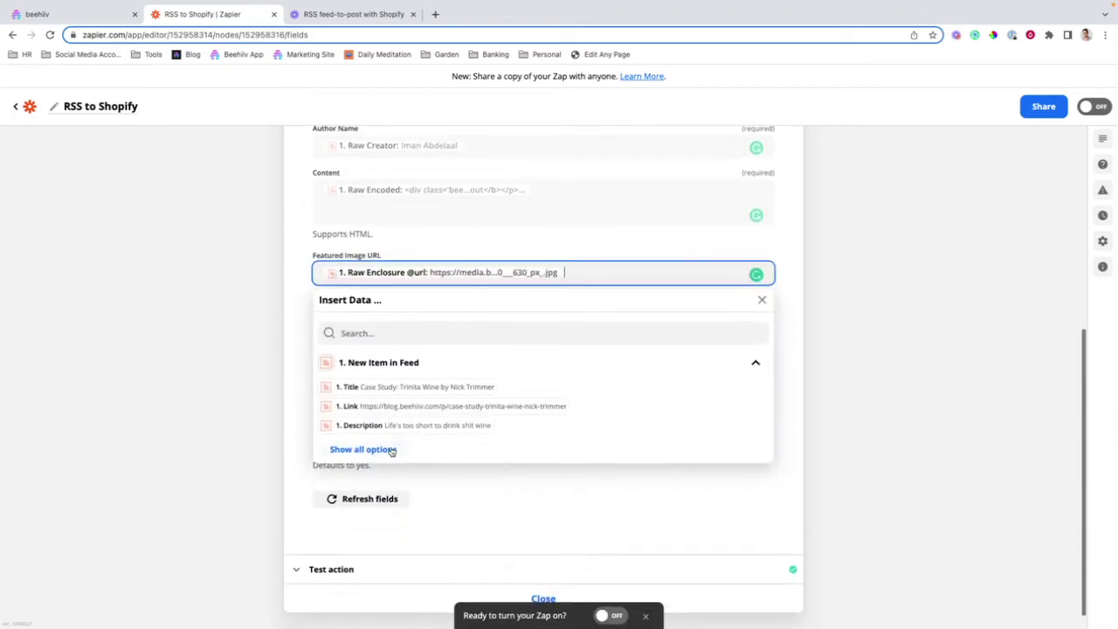
{"action": "left_click", "coordinate": [385, 451]}
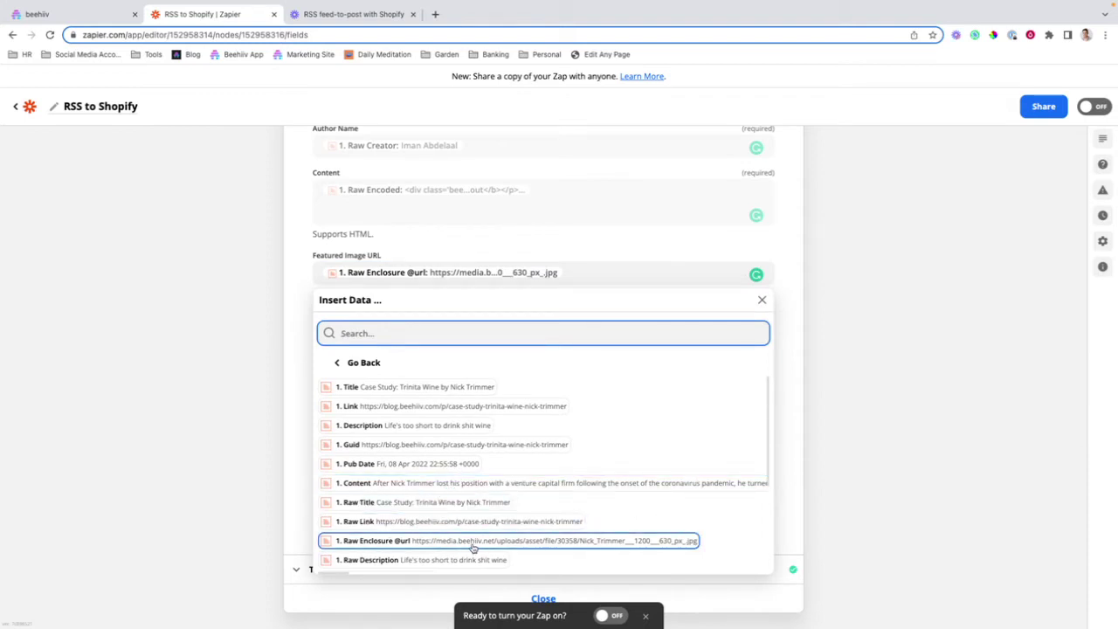
{"action": "left_click", "coordinate": [792, 448]}
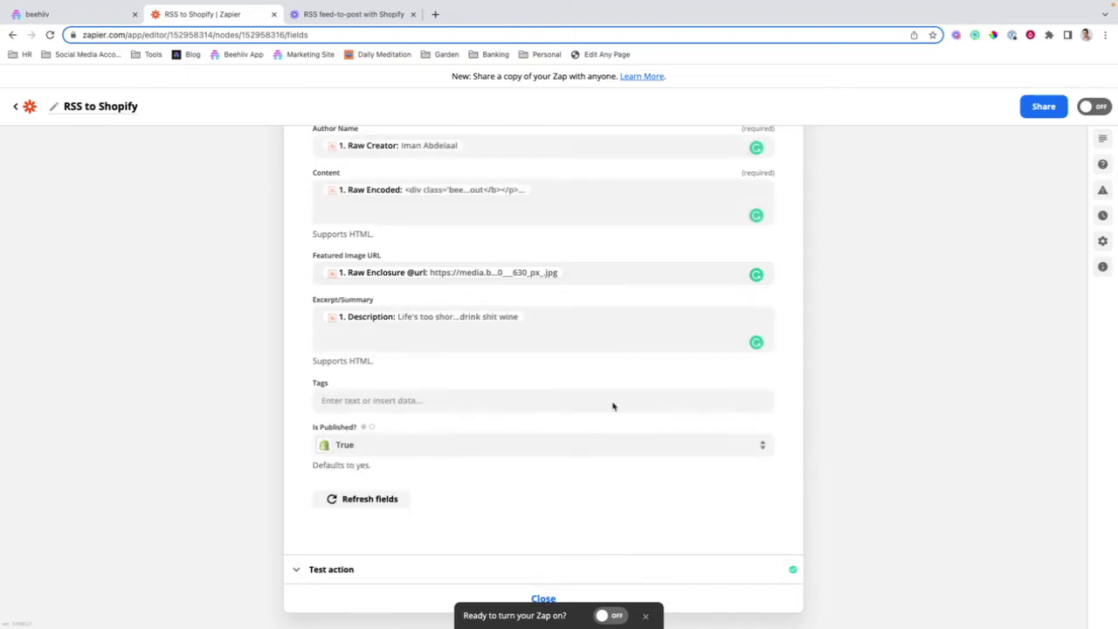
{"action": "left_click", "coordinate": [455, 338]}
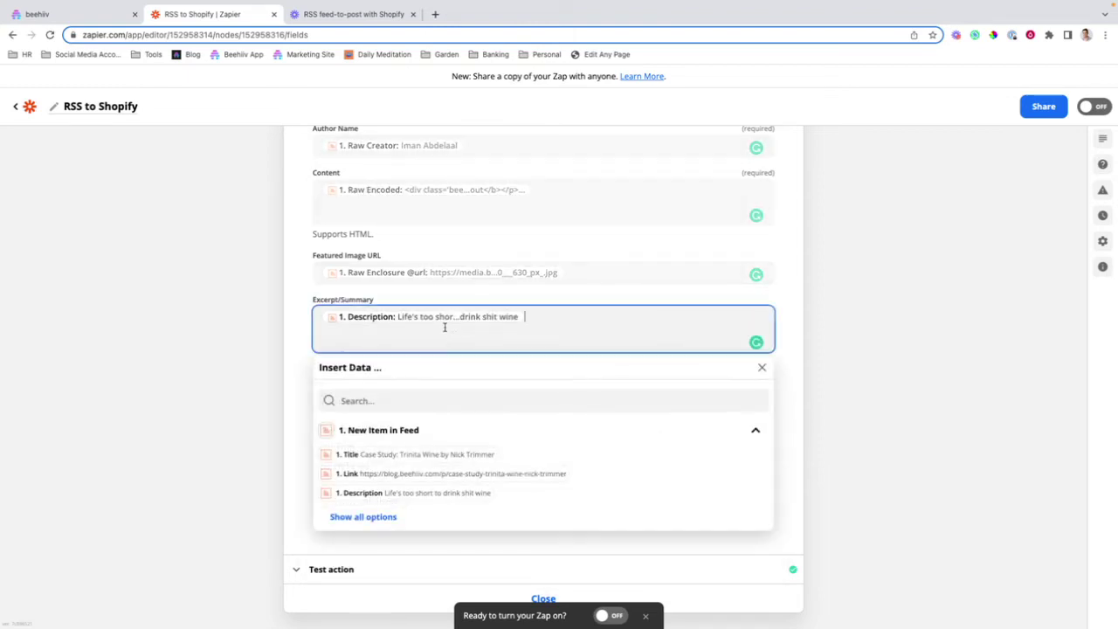
{"action": "scroll", "coordinate": [400, 480], "scroll_direction": "down", "scroll_amount": 1}
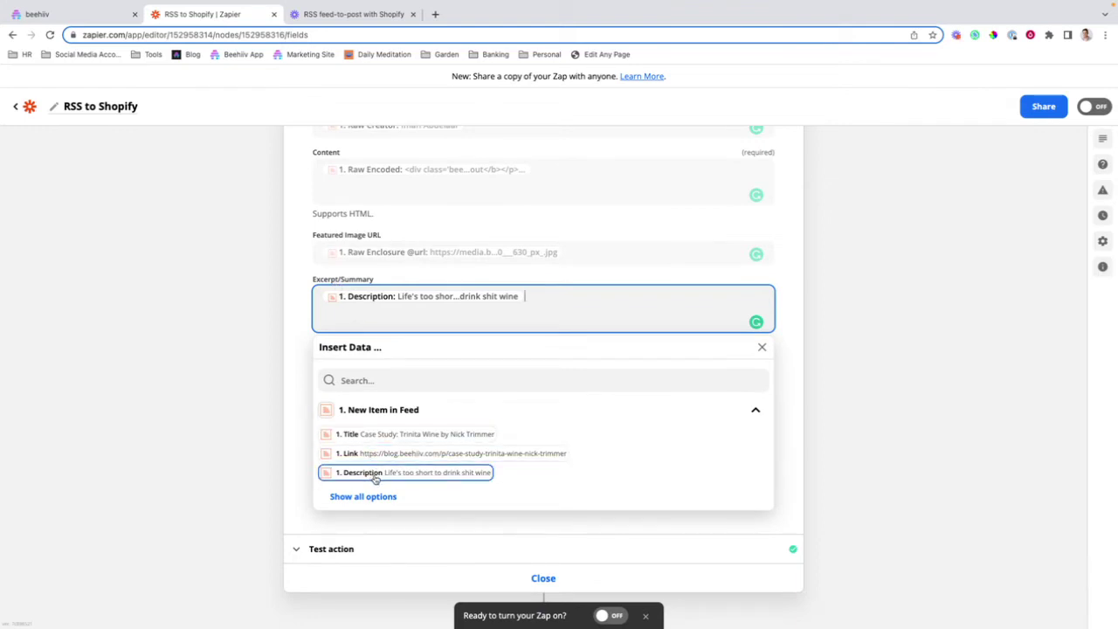
{"action": "left_click", "coordinate": [782, 326]}
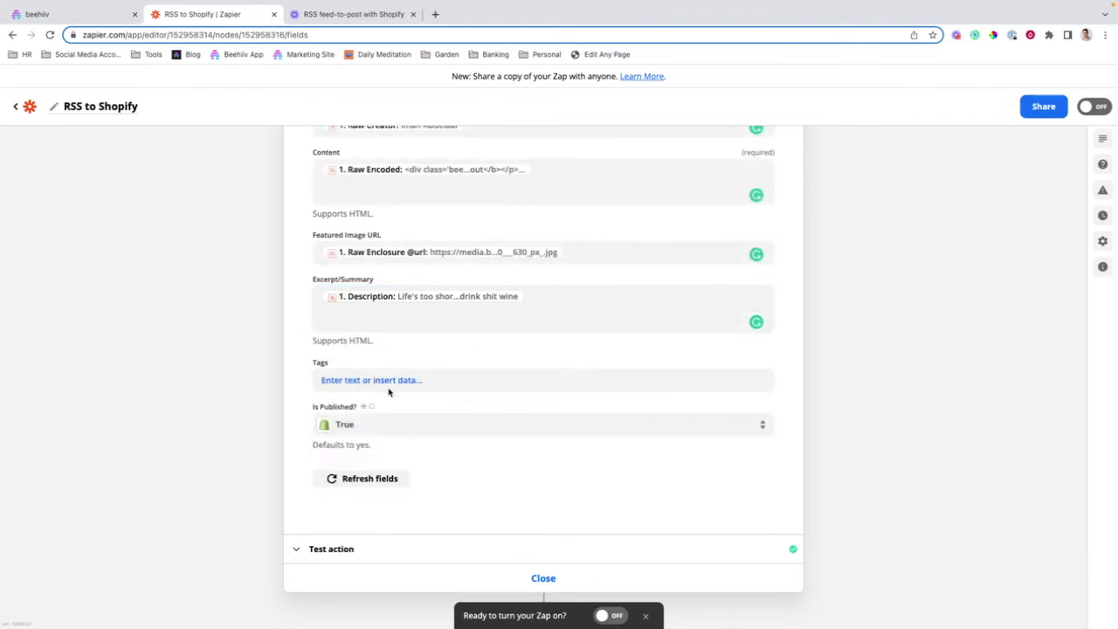
Step: Check the feed fields for Tags and leave Tags empty
{"action": "left_click", "coordinate": [390, 383]}
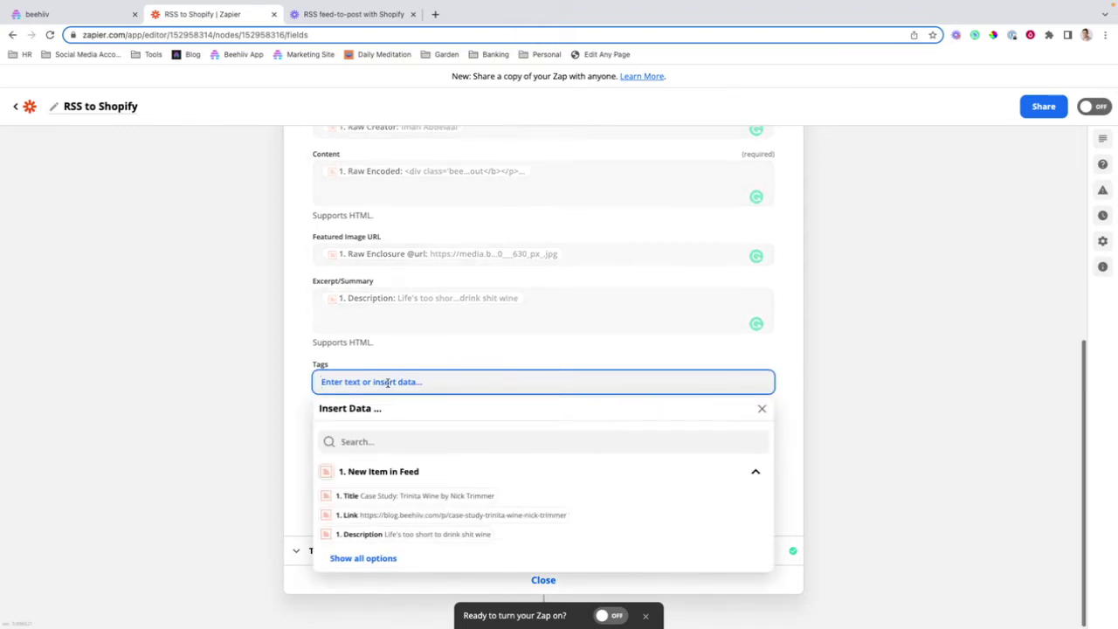
{"action": "left_click", "coordinate": [363, 556]}
{"action": "scroll", "coordinate": [406, 556], "scroll_direction": "down", "scroll_amount": 3}
{"action": "scroll", "coordinate": [406, 556], "scroll_direction": "down", "scroll_amount": 2}
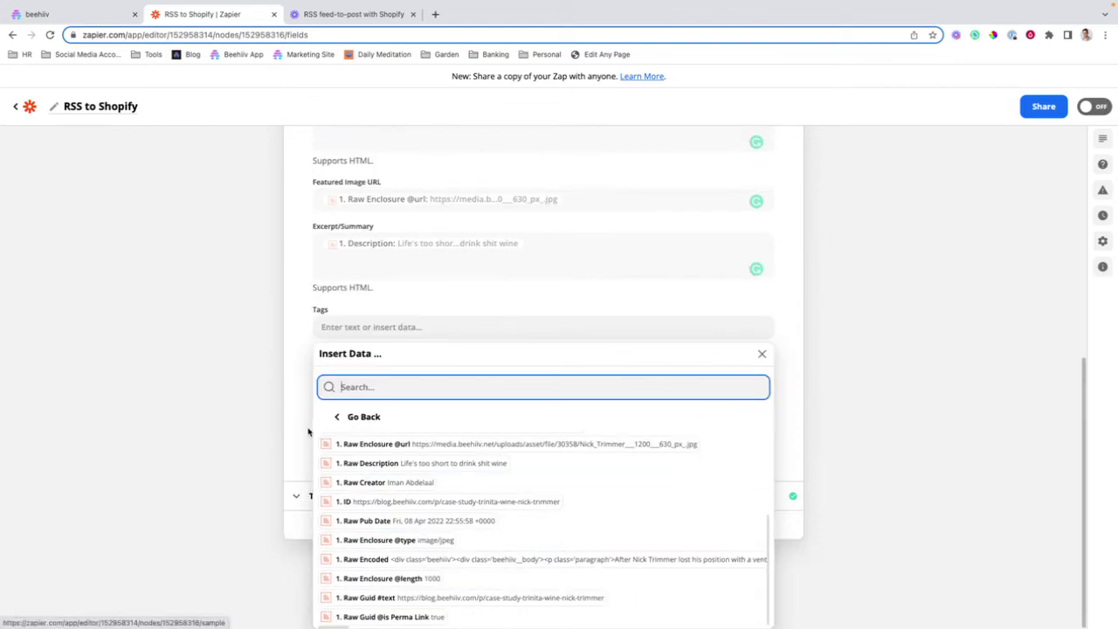
{"action": "left_click", "coordinate": [292, 391]}
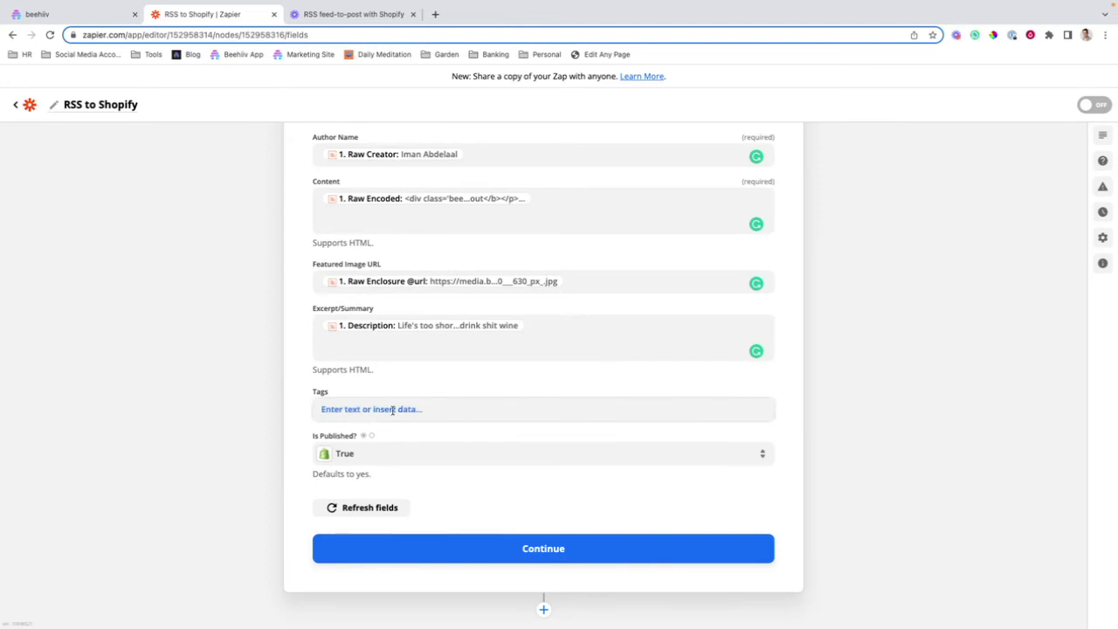
Step: Keep Is Published set to True
{"action": "left_click", "coordinate": [373, 454]}
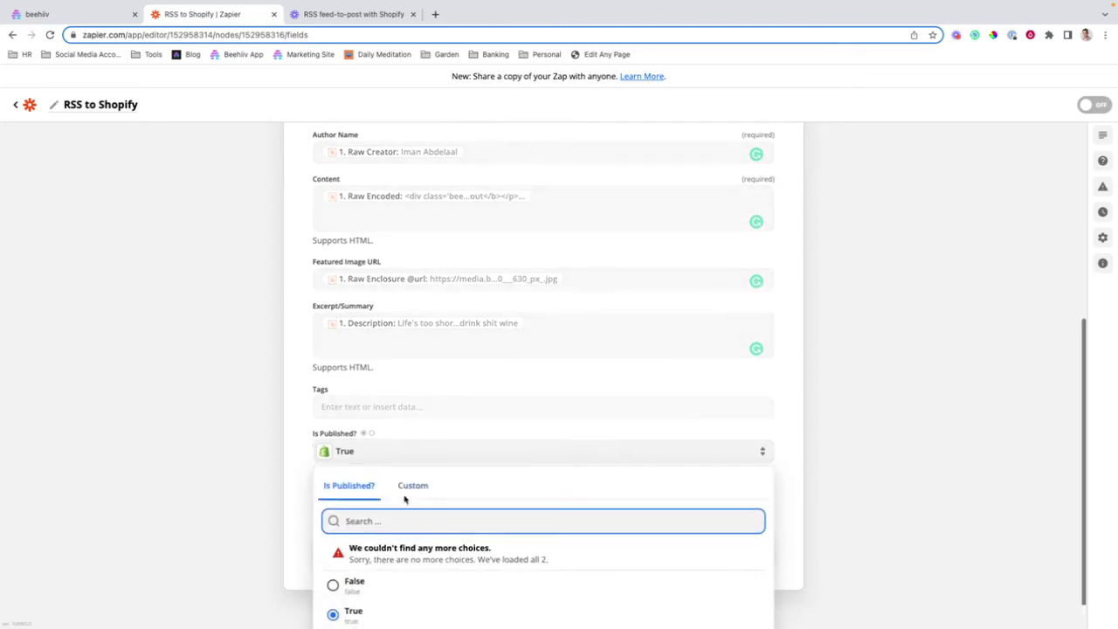
{"action": "scroll", "coordinate": [402, 507], "scroll_direction": "down", "scroll_amount": 1}
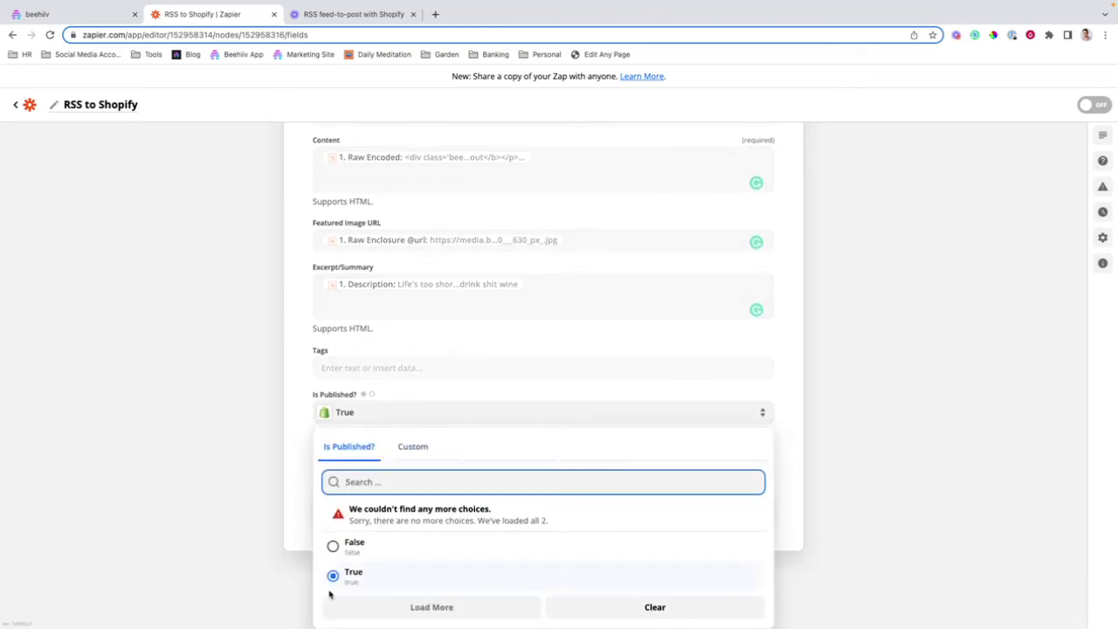
{"action": "left_click", "coordinate": [294, 468]}
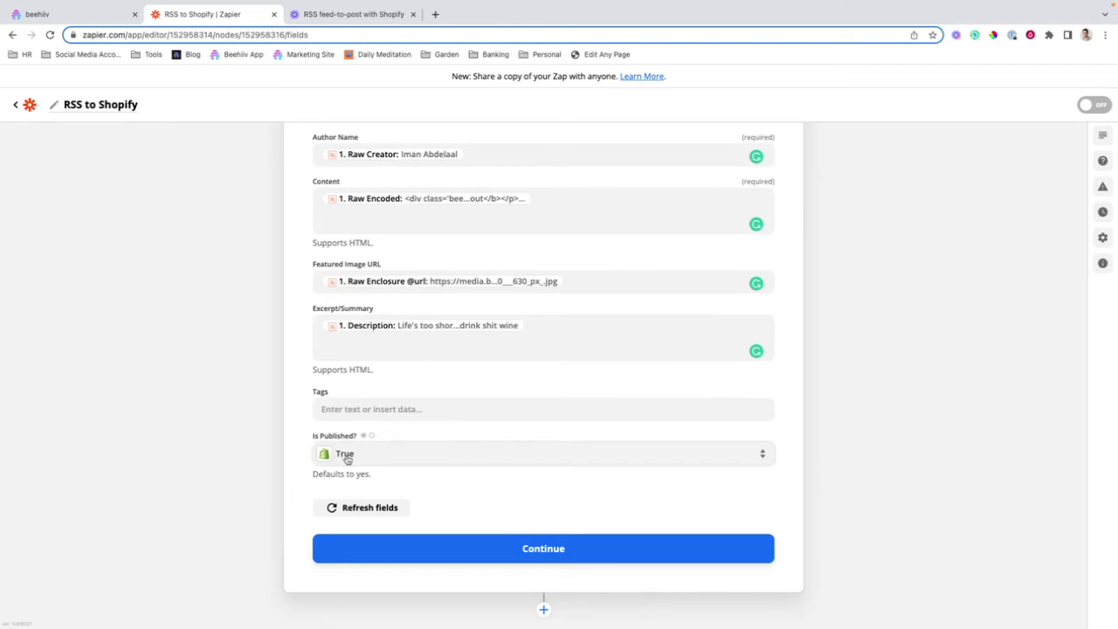
Step: Run the Shopify action test and review the successful result
{"action": "left_click", "coordinate": [524, 557]}
{"action": "scroll", "coordinate": [466, 481], "scroll_direction": "down", "scroll_amount": 5}
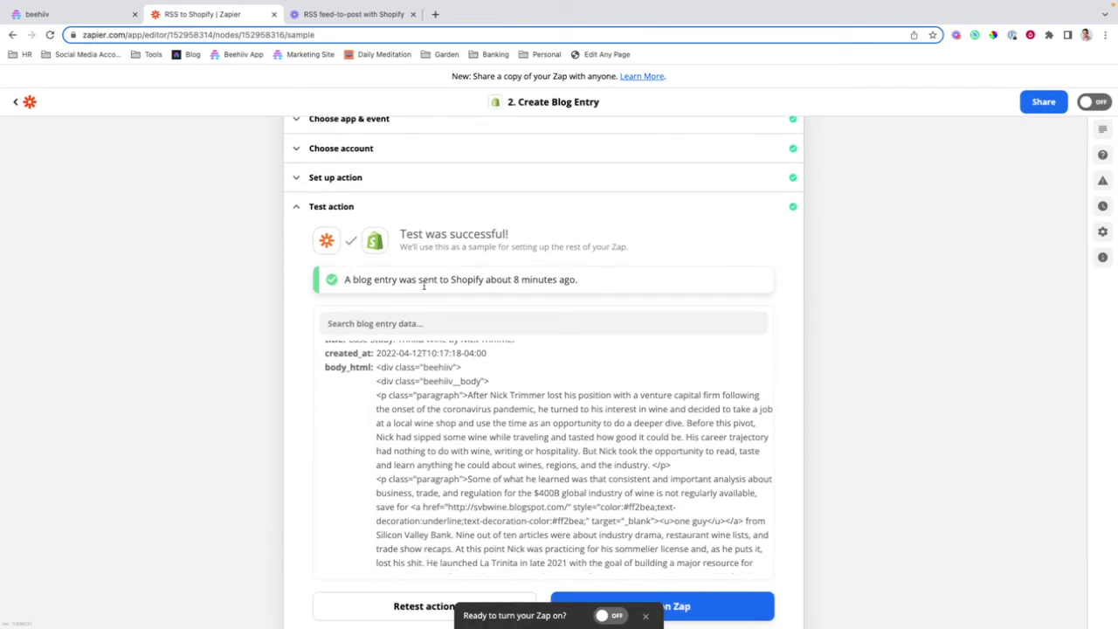
{"action": "scroll", "coordinate": [541, 437], "scroll_direction": "up", "scroll_amount": 1}
{"action": "scroll", "coordinate": [611, 436], "scroll_direction": "down", "scroll_amount": 3}
{"action": "scroll", "coordinate": [787, 464], "scroll_direction": "down", "scroll_amount": 1}
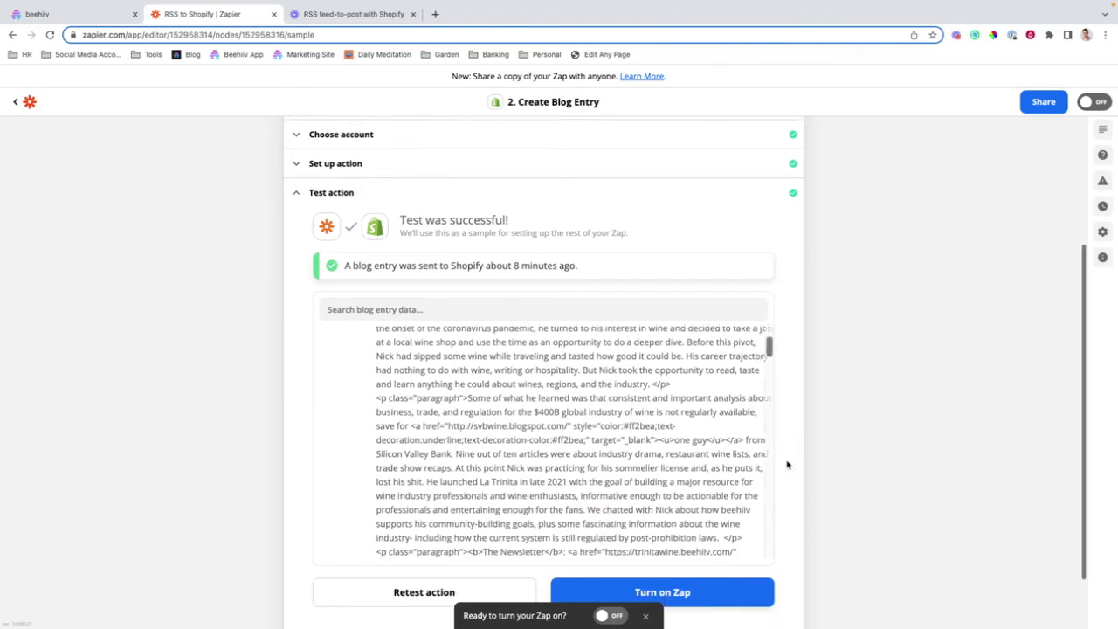
{"action": "scroll", "coordinate": [786, 464], "scroll_direction": "down", "scroll_amount": 2}
{"action": "scroll", "coordinate": [522, 313], "scroll_direction": "up", "scroll_amount": 5}
{"action": "key", "text": "ctrl+Right"}
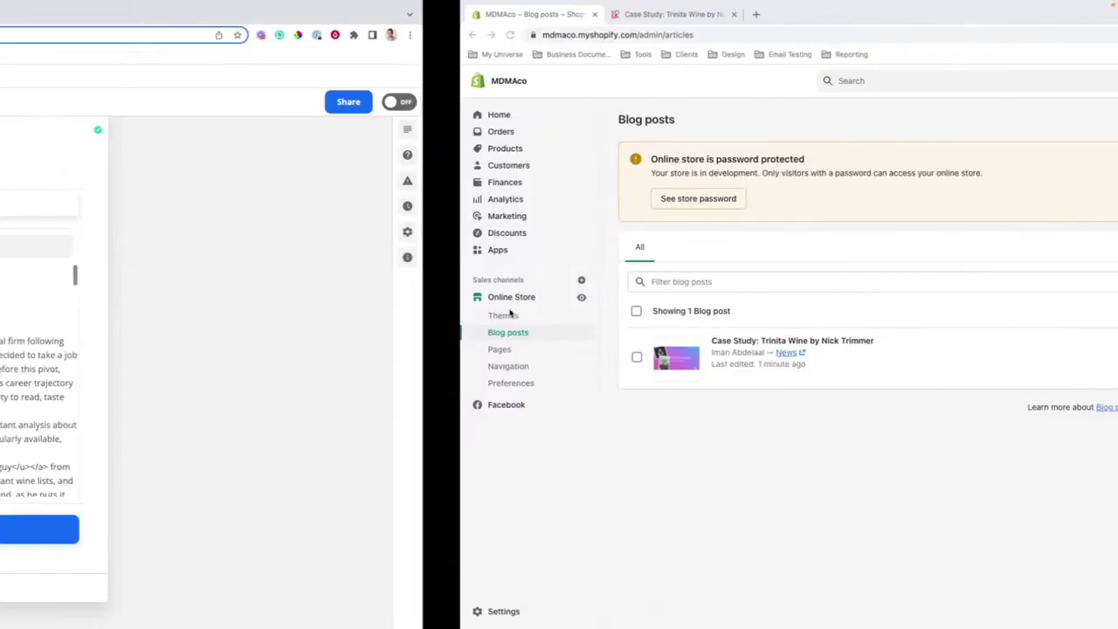
Step: Highlight the Trinita Wine case study's title and byline on the live storefront
{"action": "mouse_move", "coordinate": [392, 359]}
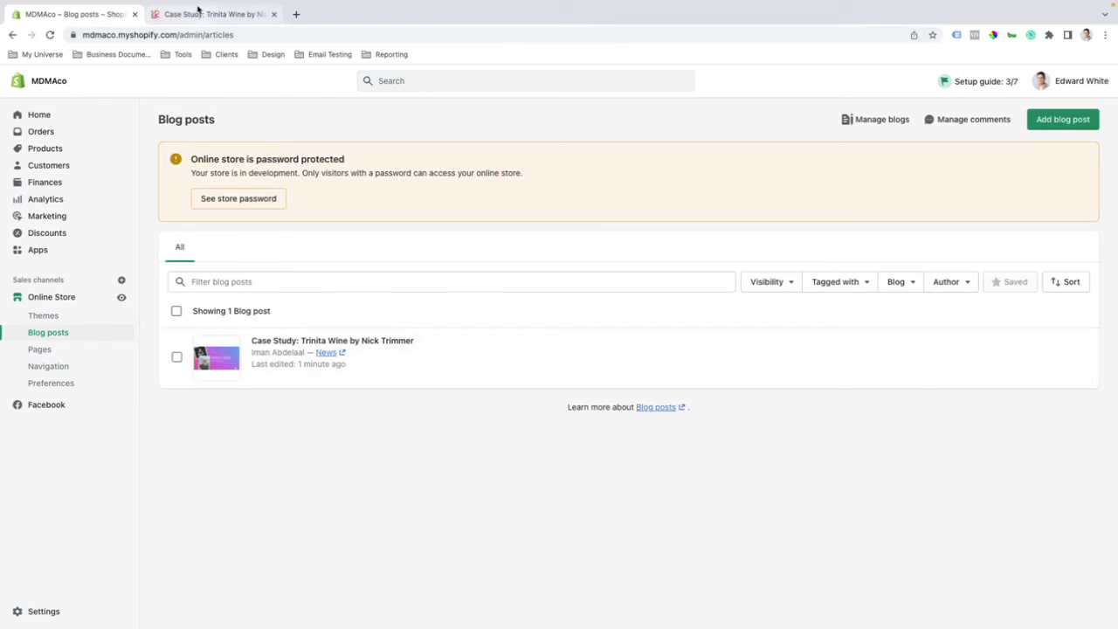
{"action": "left_click", "coordinate": [197, 12]}
{"action": "left_click_drag", "start_coordinate": [350, 161], "coordinate": [795, 165]}
{"action": "triple_click", "coordinate": [522, 179]}
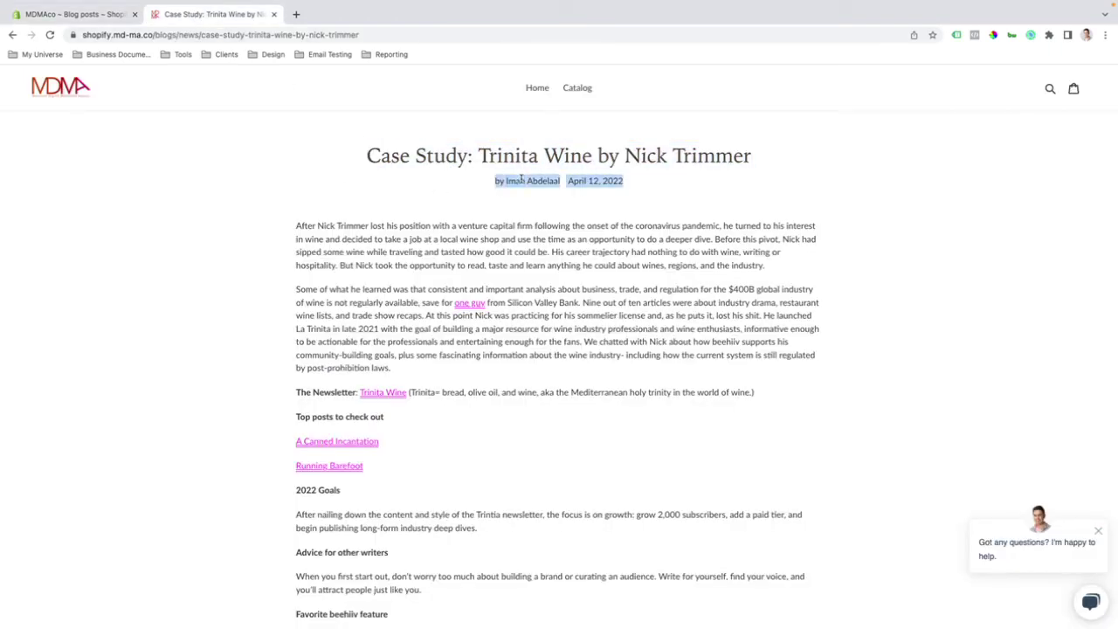
{"action": "left_click", "coordinate": [521, 179]}
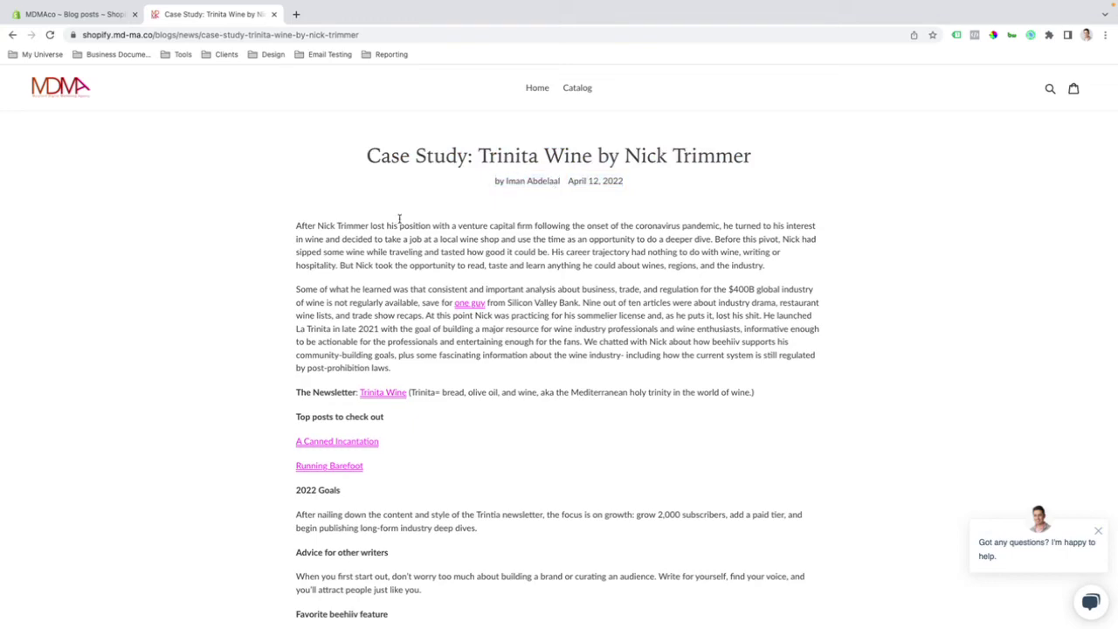
Step: Highlight the post's publication date, then return to the Zapier editor
{"action": "triple_click", "coordinate": [588, 177]}
{"action": "left_click", "coordinate": [577, 182]}
{"action": "key", "text": "shift+End"}
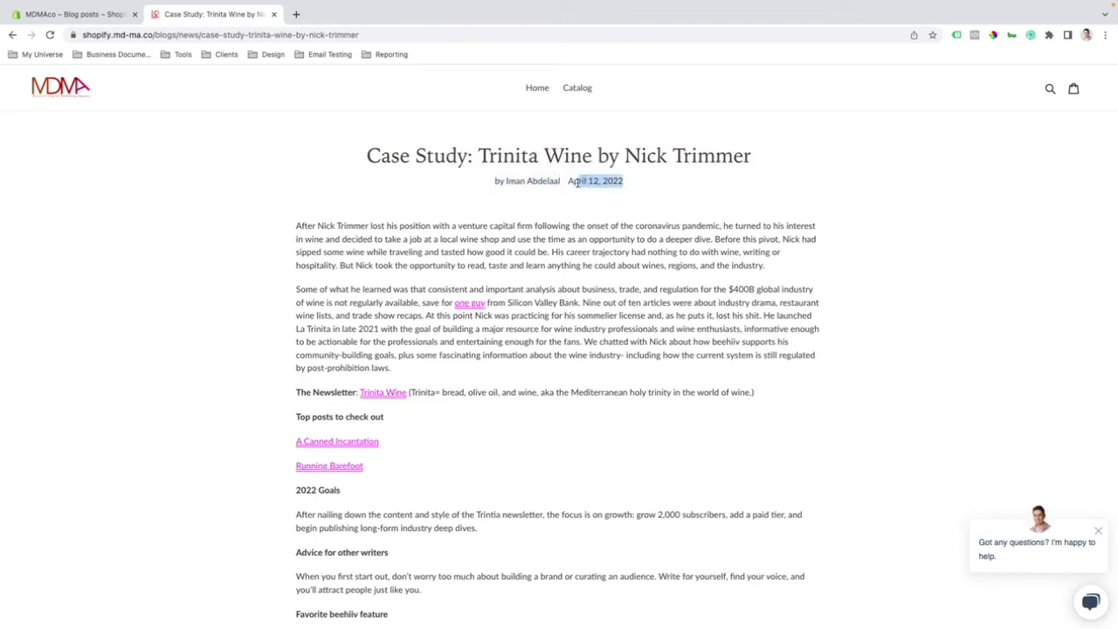
{"action": "key", "text": "ctrl+Left"}
{"action": "scroll", "coordinate": [472, 306], "scroll_direction": "up", "scroll_amount": 3}
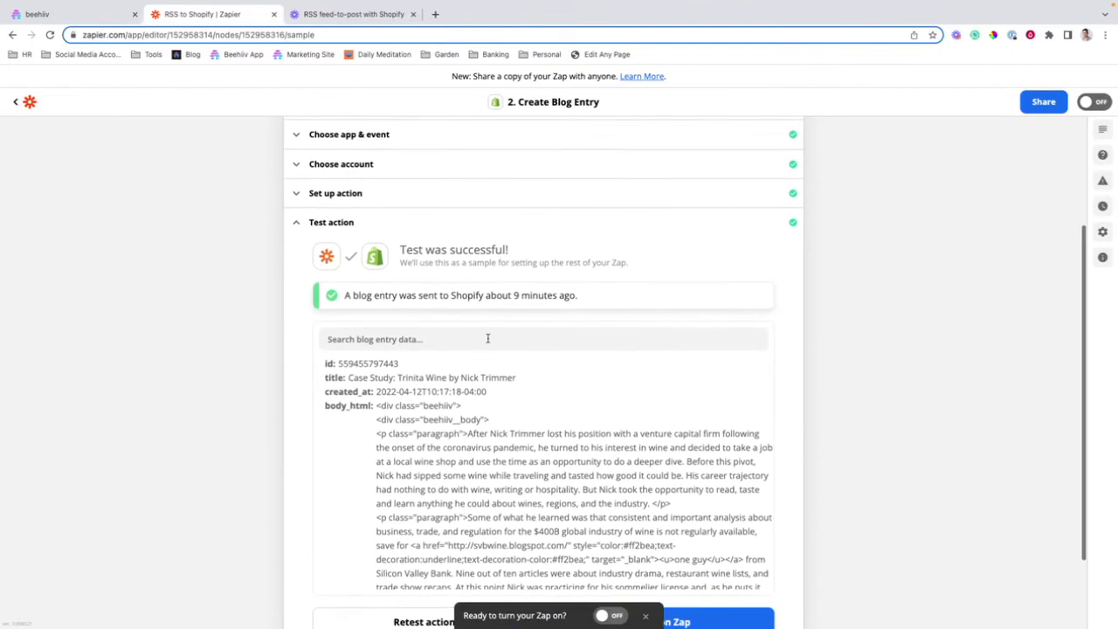
Step: Review the Shopify account and the Blog, Title, Author, Content and Excerpt mappings
{"action": "left_click", "coordinate": [345, 200]}
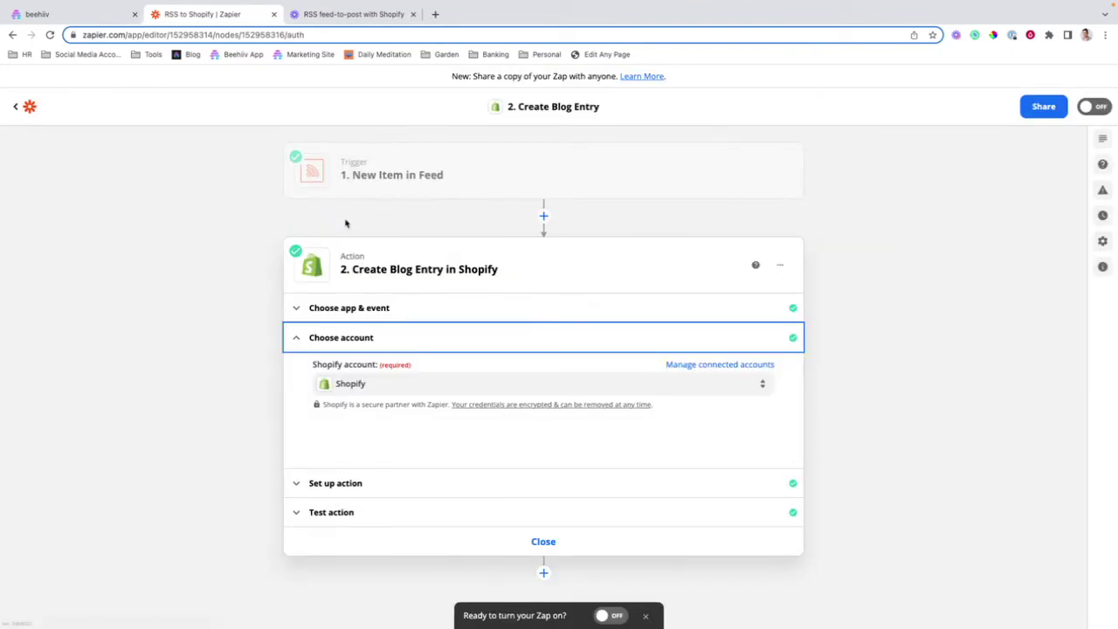
{"action": "left_click", "coordinate": [406, 487]}
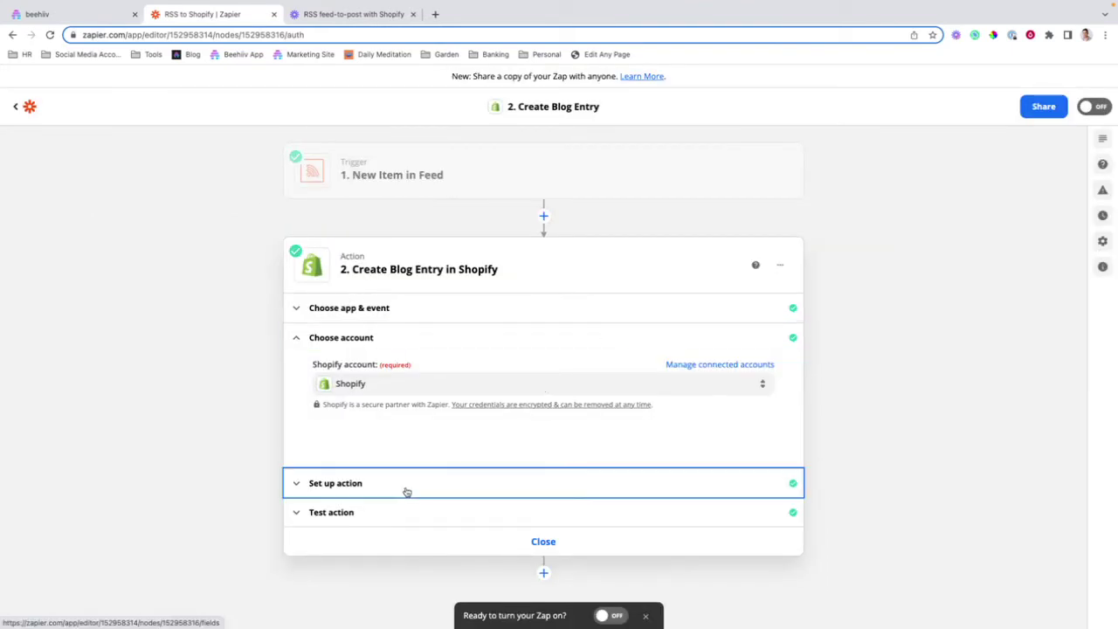
{"action": "scroll", "coordinate": [426, 425], "scroll_direction": "down", "scroll_amount": 3}
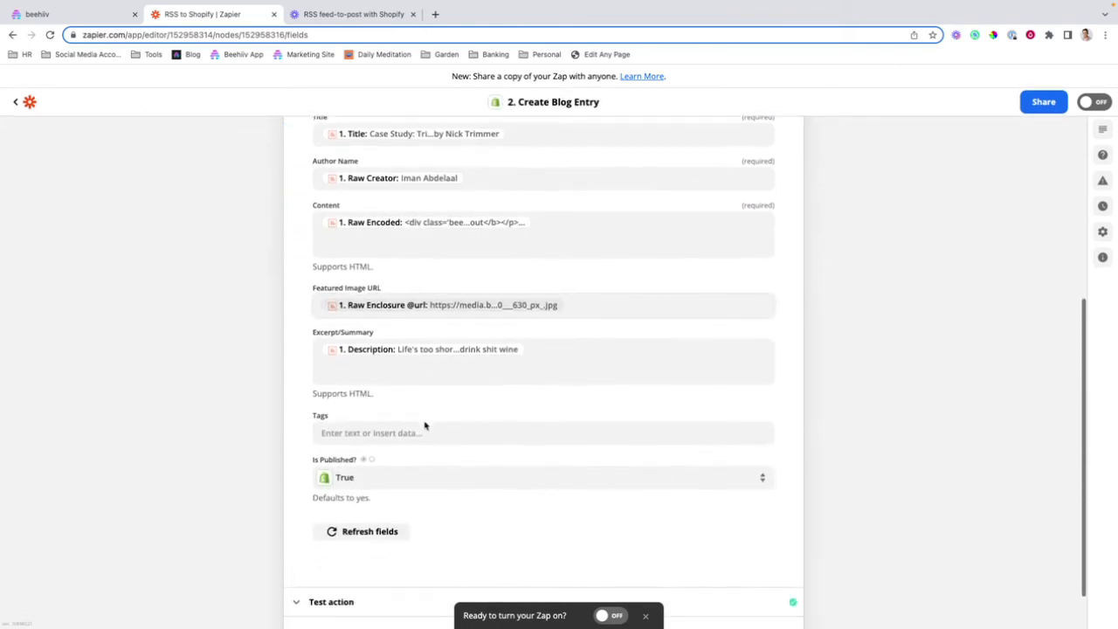
{"action": "scroll", "coordinate": [427, 416], "scroll_direction": "up", "scroll_amount": 3}
{"action": "scroll", "coordinate": [427, 415], "scroll_direction": "up", "scroll_amount": 2}
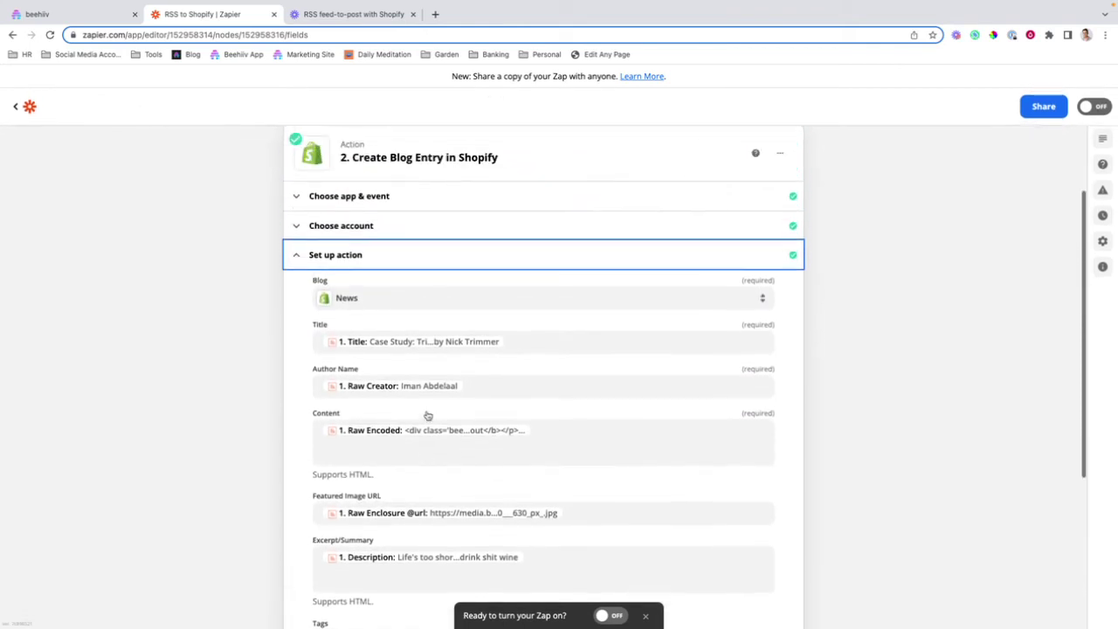
{"action": "scroll", "coordinate": [428, 415], "scroll_direction": "down", "scroll_amount": 3}
{"action": "scroll", "coordinate": [428, 411], "scroll_direction": "down", "scroll_amount": 3}
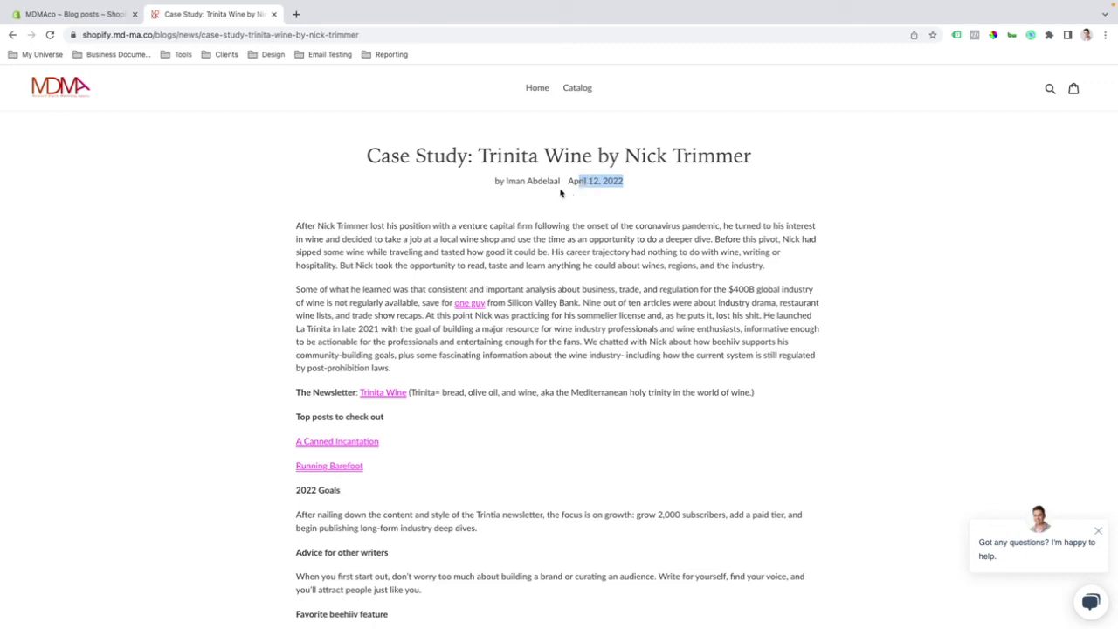
Step: Scroll through the Trinita Wine case study article on the storefront
{"action": "scroll", "coordinate": [465, 288], "scroll_direction": "down", "scroll_amount": 2}
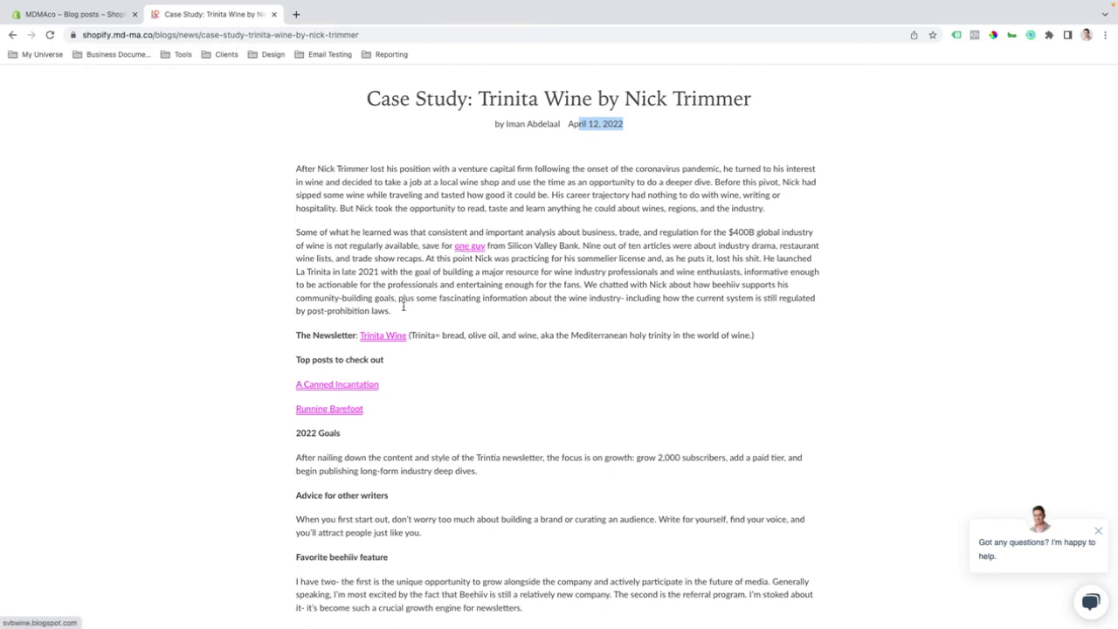
{"action": "left_click", "coordinate": [301, 338]}
{"action": "left_click_drag", "start_coordinate": [300, 338], "coordinate": [356, 339]}
{"action": "scroll", "coordinate": [364, 341], "scroll_direction": "down", "scroll_amount": 4}
{"action": "left_click", "coordinate": [314, 281]}
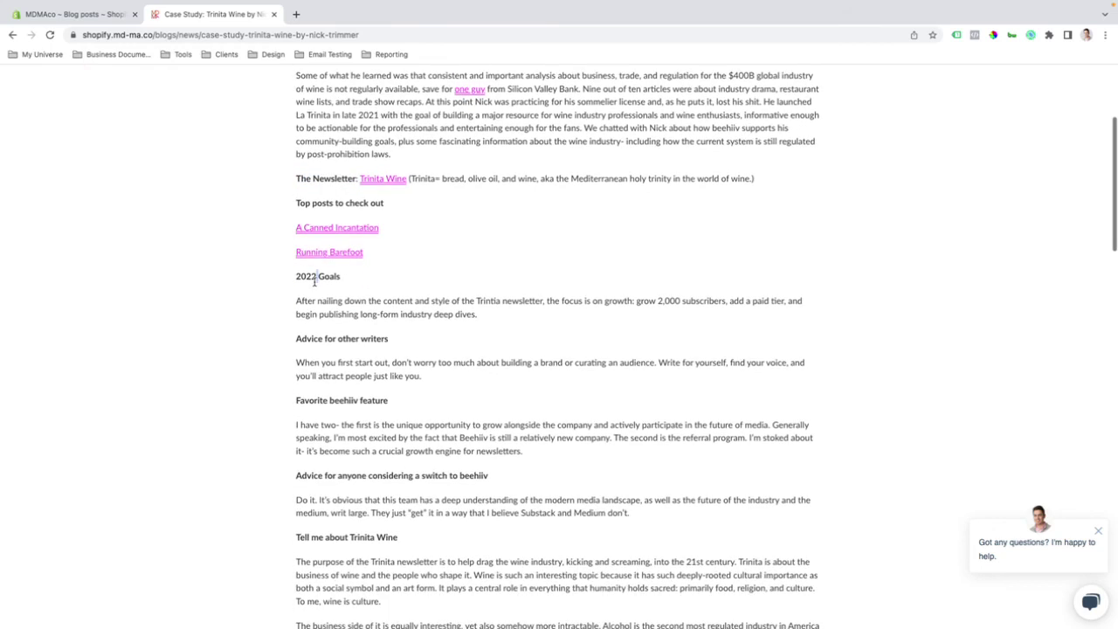
{"action": "scroll", "coordinate": [480, 312], "scroll_direction": "down", "scroll_amount": 4}
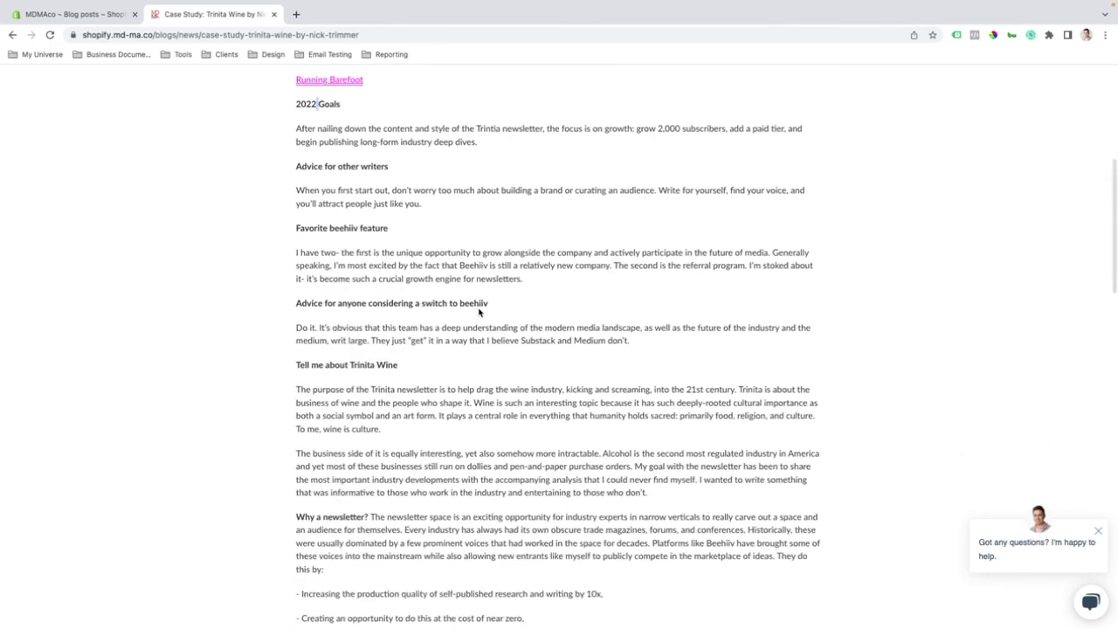
{"action": "scroll", "coordinate": [479, 312], "scroll_direction": "down", "scroll_amount": 10}
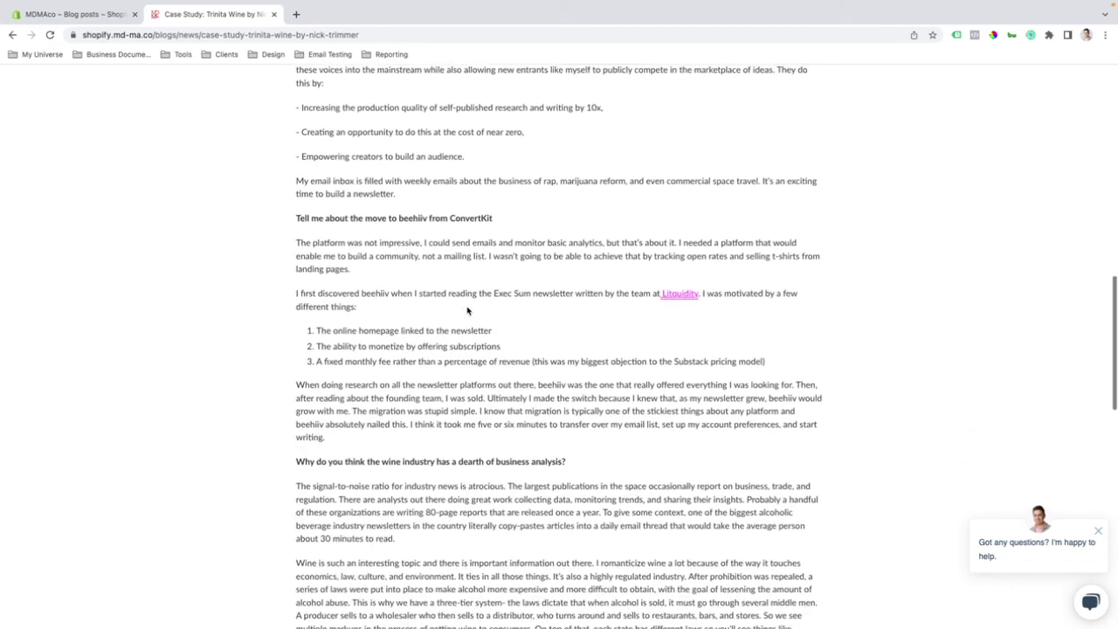
{"action": "scroll", "coordinate": [349, 450], "scroll_direction": "down", "scroll_amount": 8}
{"action": "scroll", "coordinate": [349, 450], "scroll_direction": "down", "scroll_amount": 7}
{"action": "scroll", "coordinate": [369, 453], "scroll_direction": "up", "scroll_amount": 20}
{"action": "scroll", "coordinate": [475, 370], "scroll_direction": "up", "scroll_amount": 15}
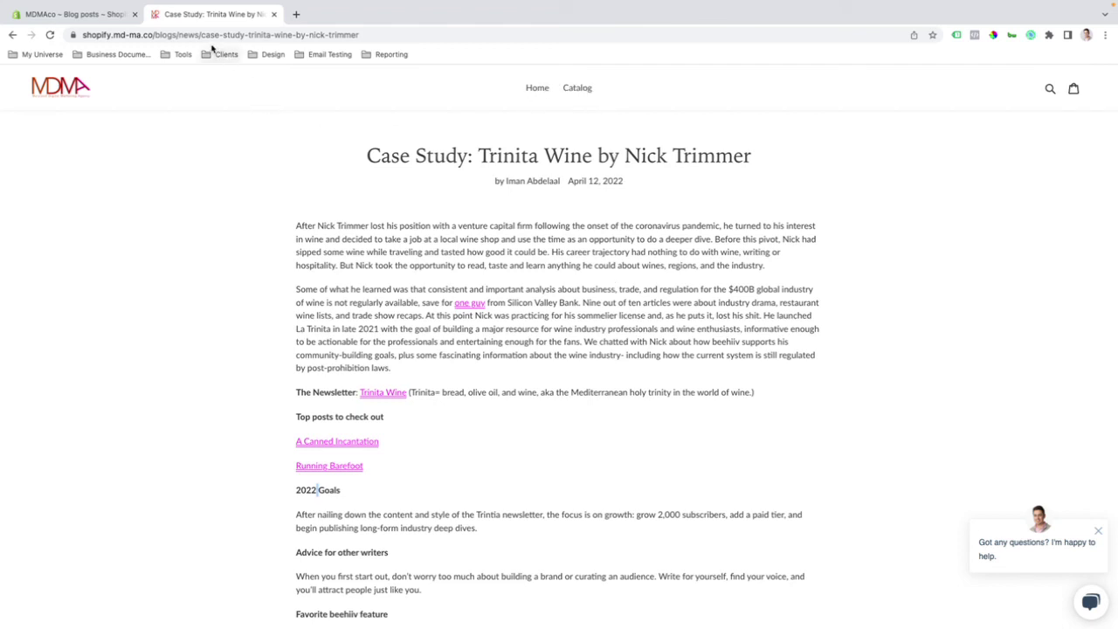
Step: Load the storefront's /blogs/news/ page and find the Trinita Wine post listing
{"action": "left_click_drag", "start_coordinate": [206, 36], "coordinate": [434, 63]}
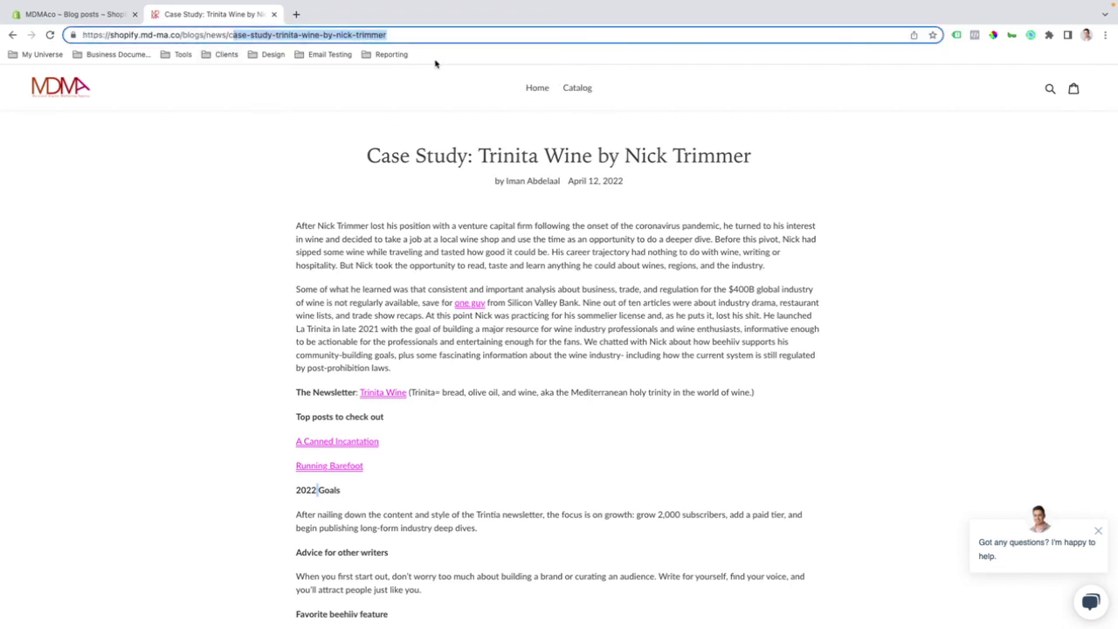
{"action": "key", "text": "BackSpace"}
{"action": "key", "text": "Return"}
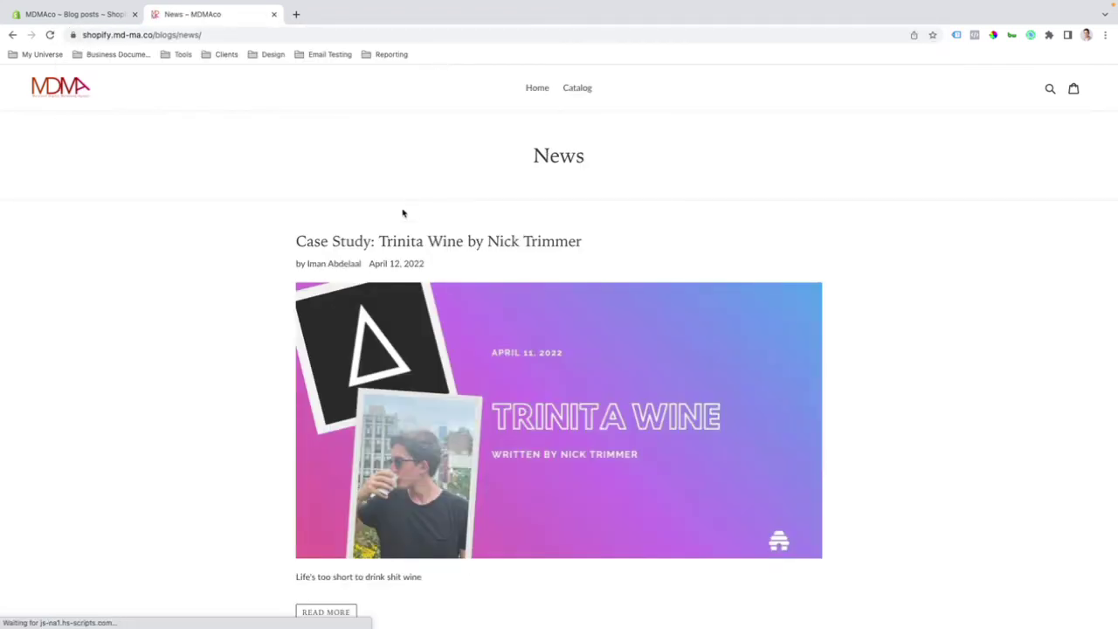
{"action": "scroll", "coordinate": [475, 282], "scroll_direction": "down", "scroll_amount": 2}
{"action": "scroll", "coordinate": [517, 295], "scroll_direction": "up", "scroll_amount": 2}
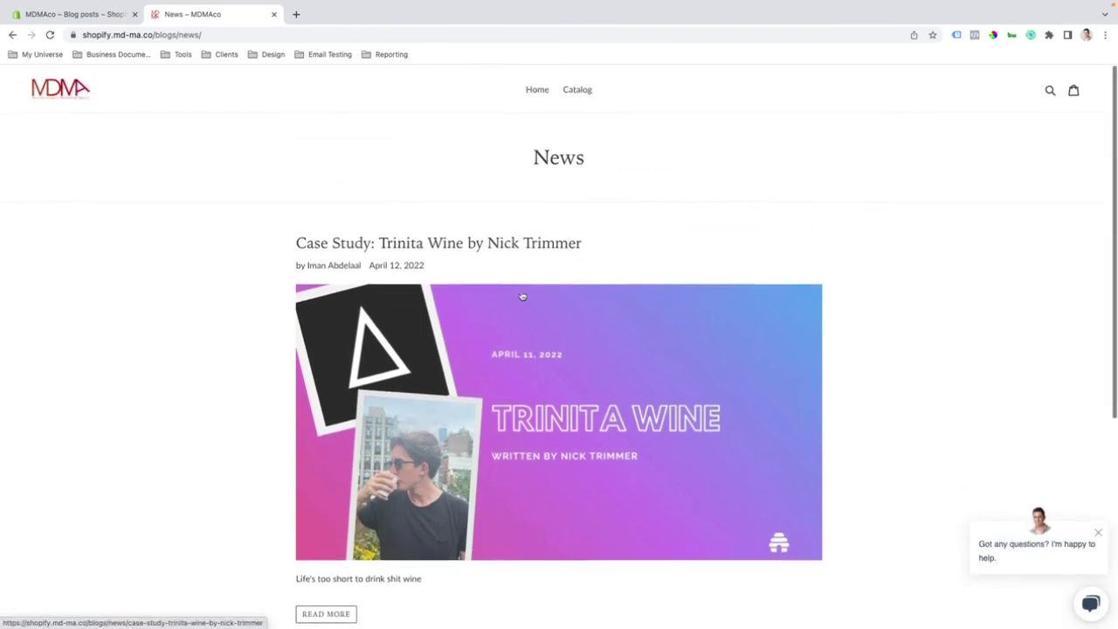
{"action": "scroll", "coordinate": [412, 490], "scroll_direction": "down", "scroll_amount": 2}
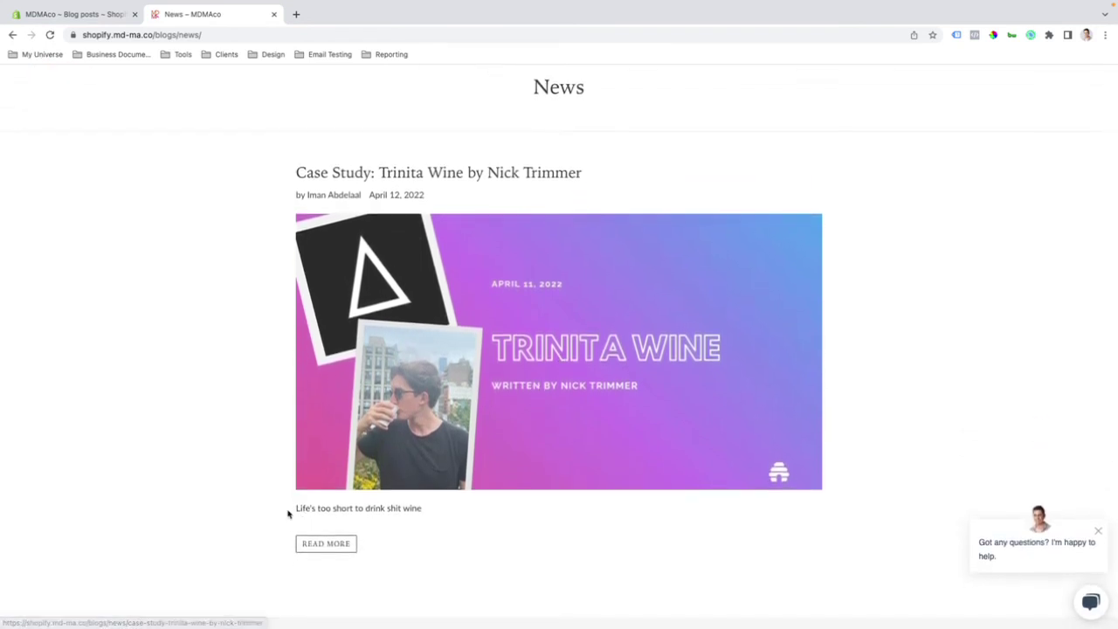
Step: Check the listing's excerpt and reopen the full article via READ MORE
{"action": "left_click_drag", "start_coordinate": [289, 514], "coordinate": [443, 512]}
{"action": "left_click", "coordinate": [475, 512]}
{"action": "left_click", "coordinate": [335, 544]}
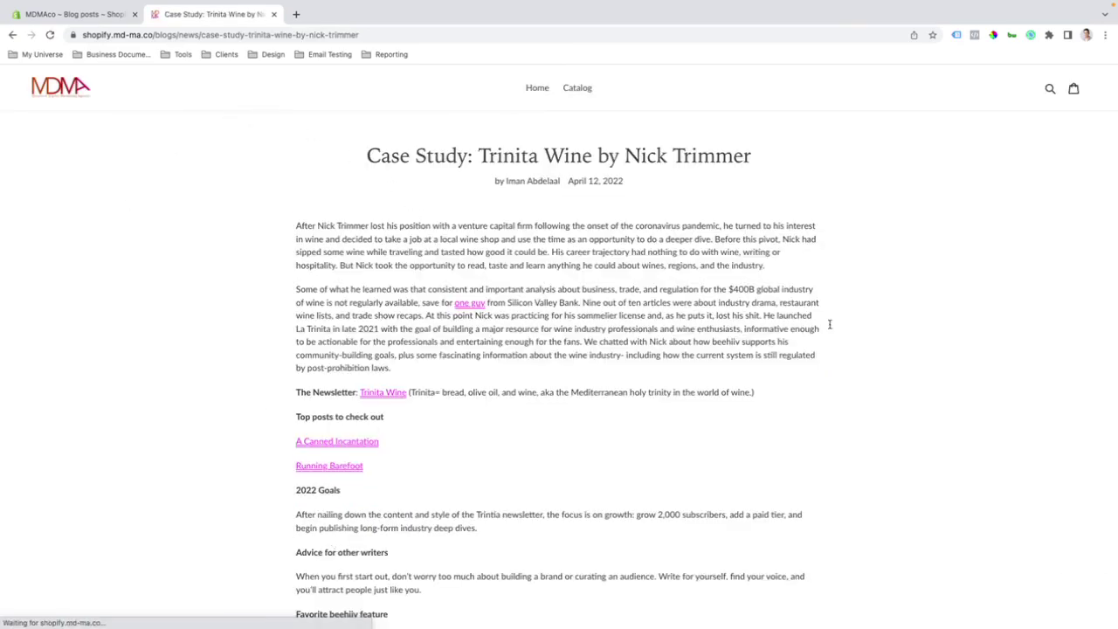
{"action": "scroll", "coordinate": [830, 325], "scroll_direction": "down", "scroll_amount": 10}
{"action": "scroll", "coordinate": [761, 341], "scroll_direction": "up", "scroll_amount": 5}
{"action": "scroll", "coordinate": [283, 222], "scroll_direction": "up", "scroll_amount": 5}
{"action": "scroll", "coordinate": [407, 394], "scroll_direction": "down", "scroll_amount": 10}
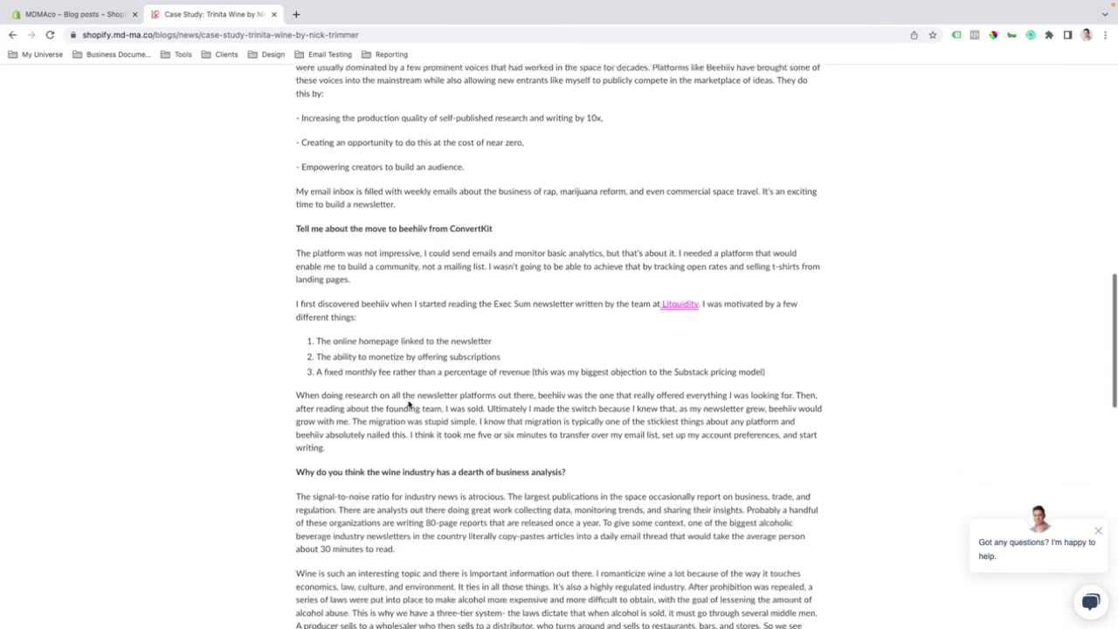